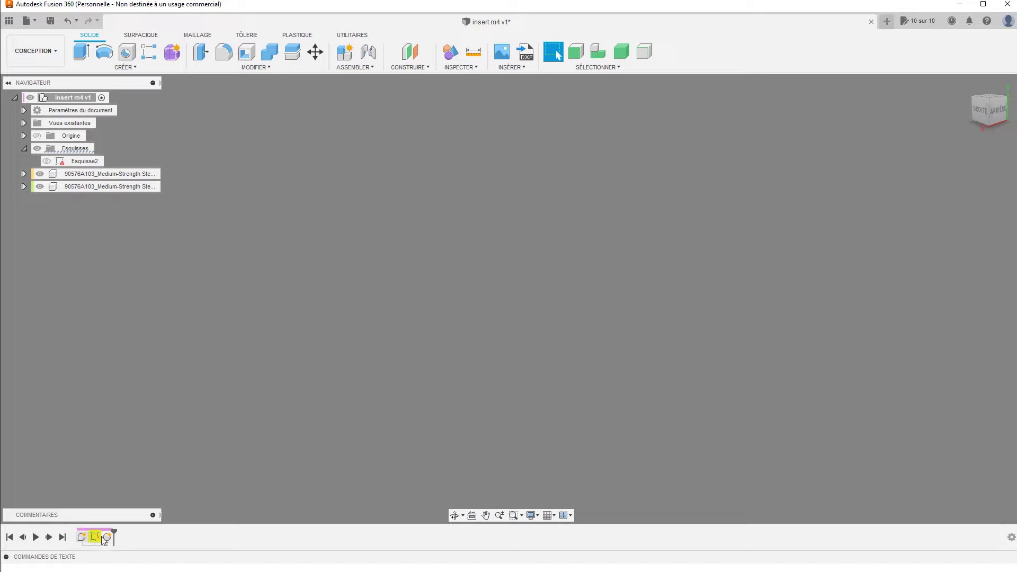
Undo the earlier nut components and sketch, then bring up the McMaster-Carr insert catalog
{"action": "key", "text": "ctrl+z"}
{"action": "key", "text": "ctrl+z"}
{"action": "key", "text": "ctrl+z"}
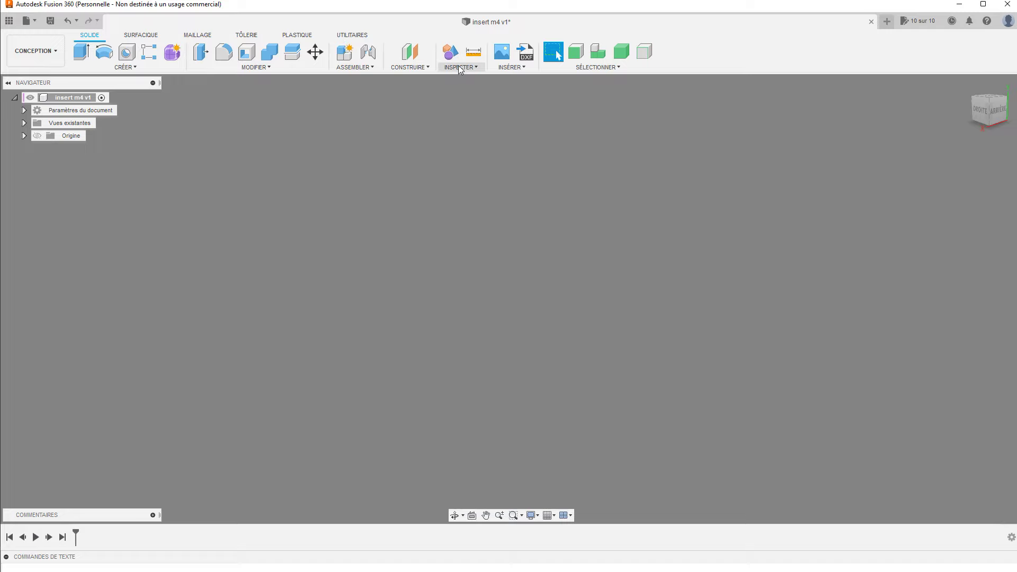
{"action": "left_click", "coordinate": [508, 68]}
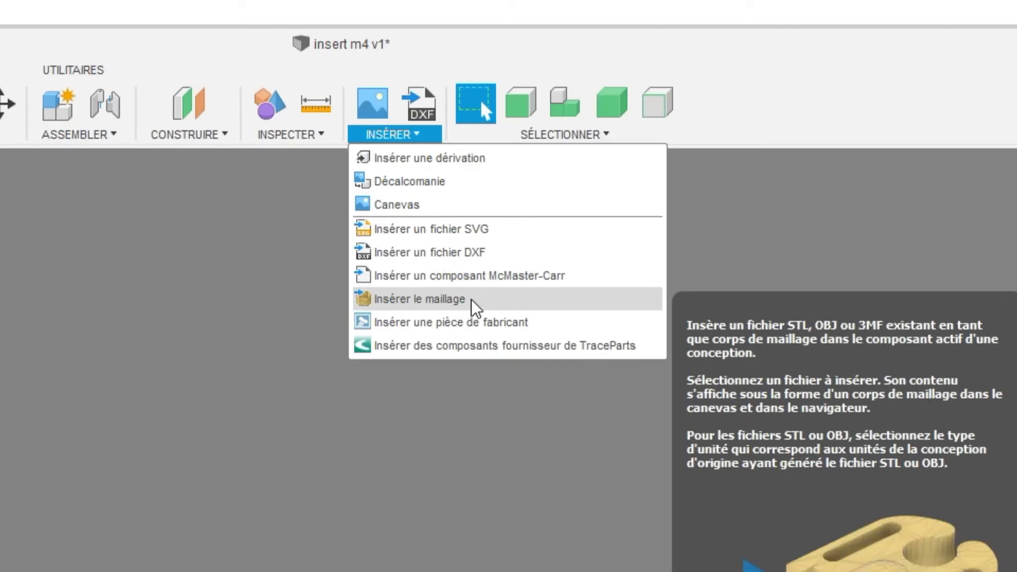
{"action": "mouse_move", "coordinate": [468, 275]}
{"action": "left_click", "coordinate": [475, 281]}
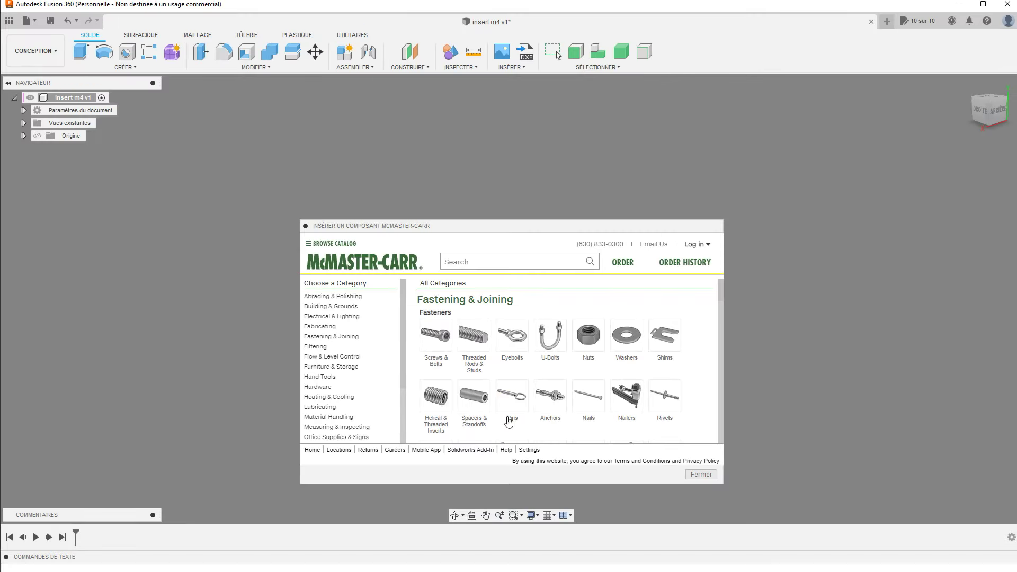
Filter the McMaster-Carr catalog to metric M4 locknuts under Nuts
{"action": "left_click", "coordinate": [573, 346]}
{"action": "scroll", "coordinate": [583, 344], "scroll_direction": "down", "scroll_amount": 3}
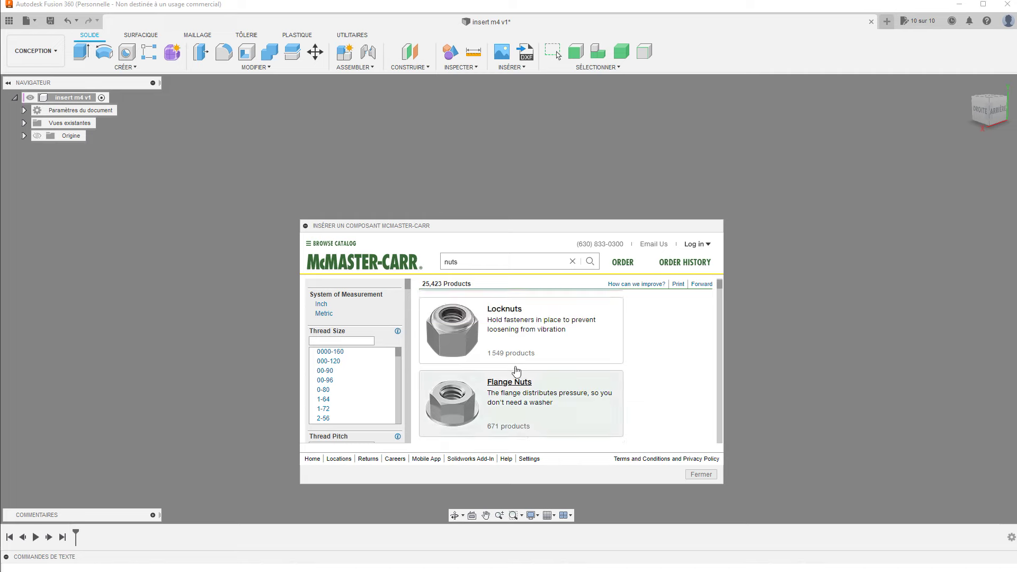
{"action": "left_click", "coordinate": [518, 323]}
{"action": "scroll", "coordinate": [506, 387], "scroll_direction": "down", "scroll_amount": 3}
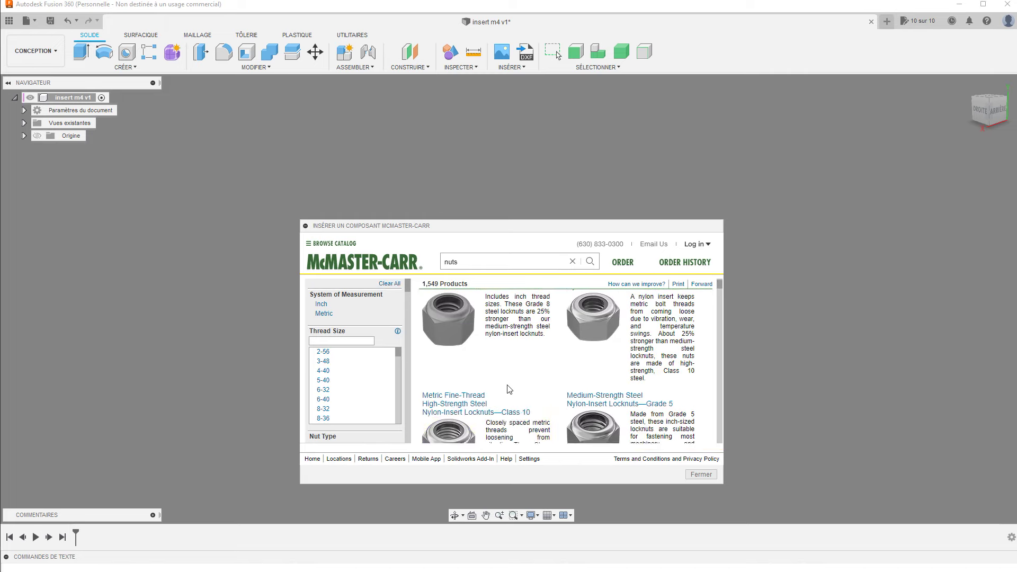
{"action": "left_click", "coordinate": [505, 412]}
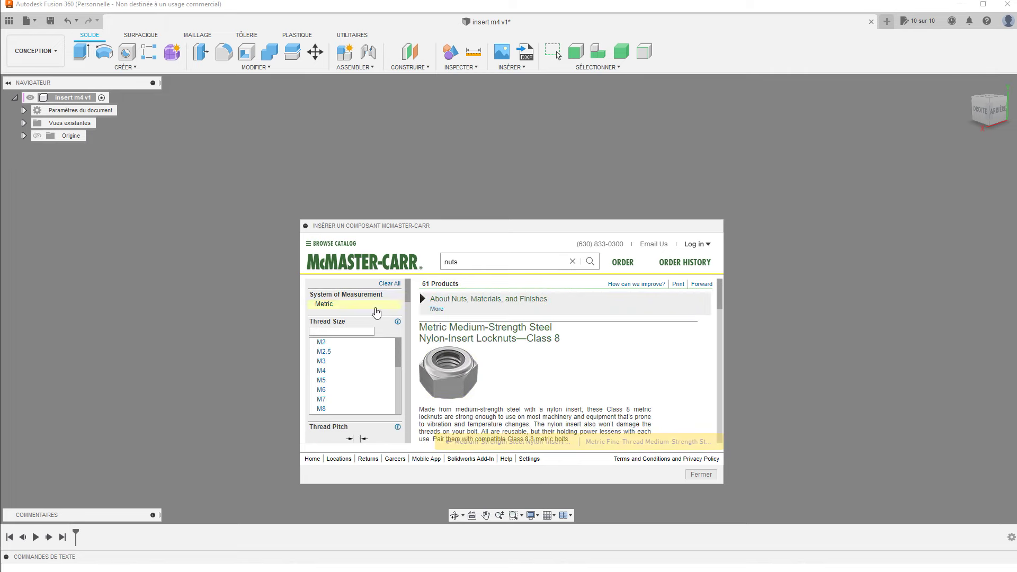
{"action": "left_click", "coordinate": [365, 376]}
{"action": "scroll", "coordinate": [562, 416], "scroll_direction": "down", "scroll_amount": 3}
{"action": "scroll", "coordinate": [561, 416], "scroll_direction": "down", "scroll_amount": 3}
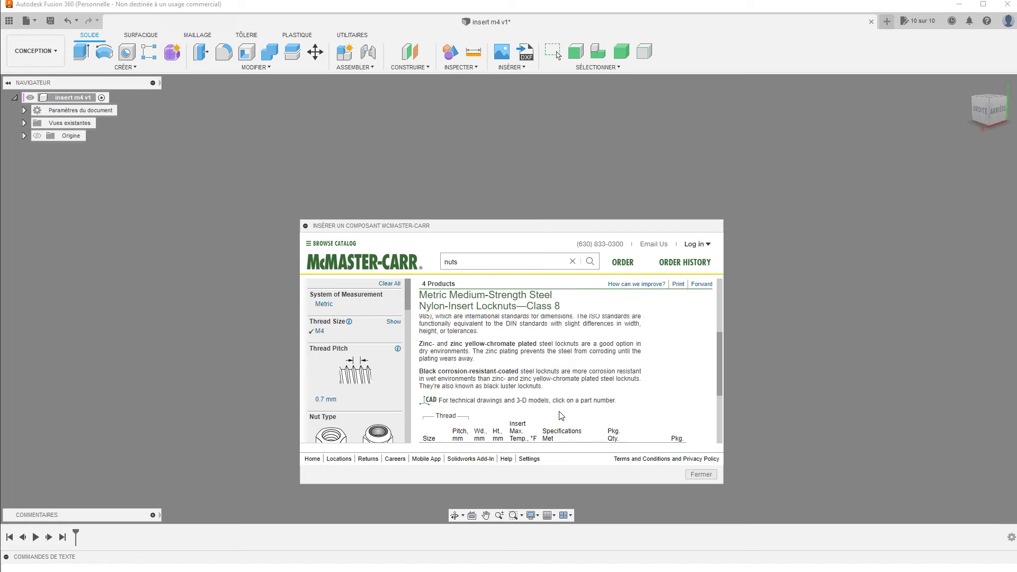
{"action": "scroll", "coordinate": [560, 414], "scroll_direction": "down", "scroll_amount": 3}
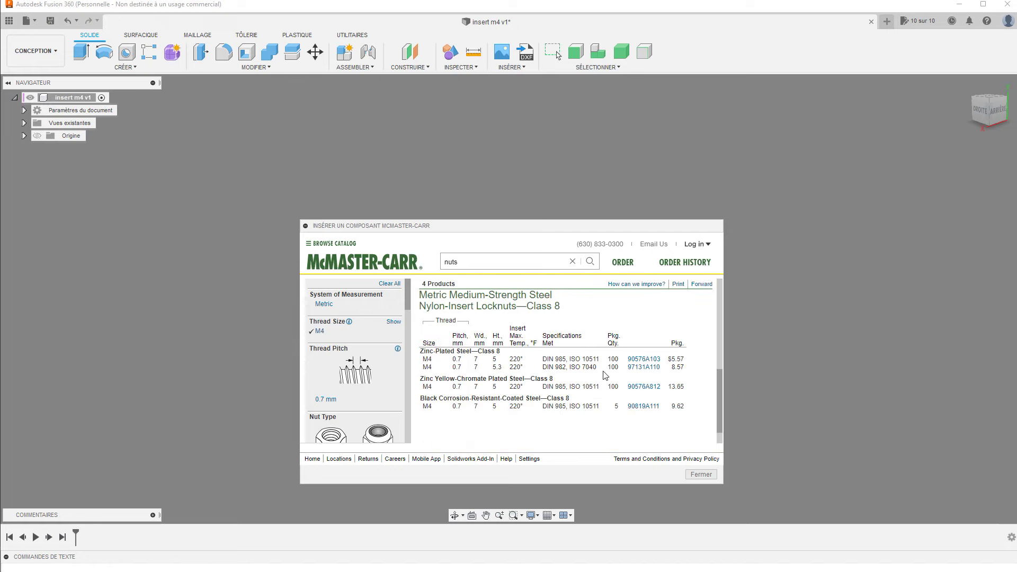
Expand locknut 97131A110 and choose 3-D SAT as its CAD format
{"action": "left_click", "coordinate": [606, 367]}
{"action": "scroll", "coordinate": [610, 403], "scroll_direction": "down", "scroll_amount": 2}
{"action": "scroll", "coordinate": [630, 422], "scroll_direction": "up", "scroll_amount": 2}
{"action": "scroll", "coordinate": [597, 385], "scroll_direction": "down", "scroll_amount": 2}
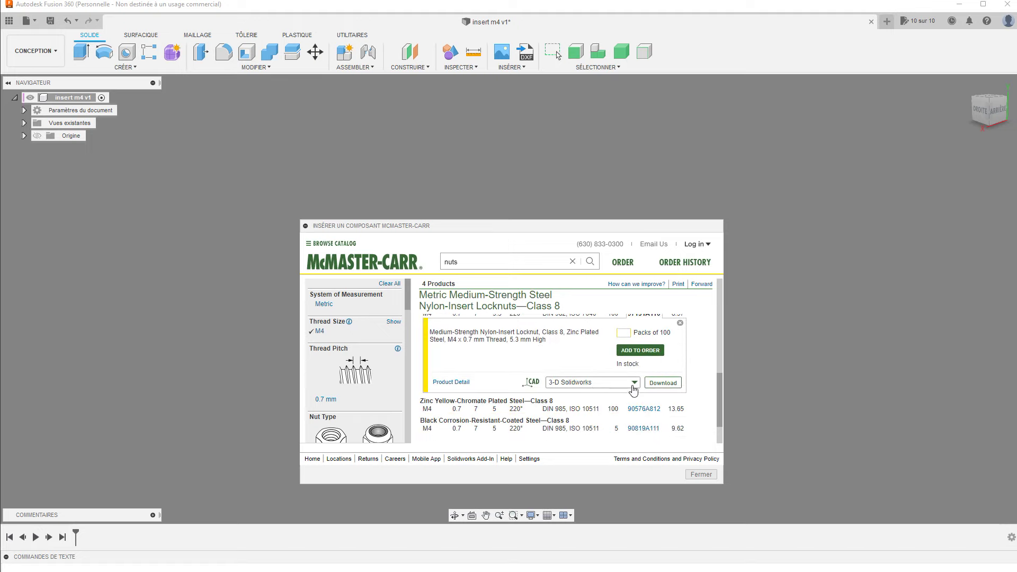
{"action": "left_click", "coordinate": [635, 384]}
{"action": "left_click", "coordinate": [634, 417]}
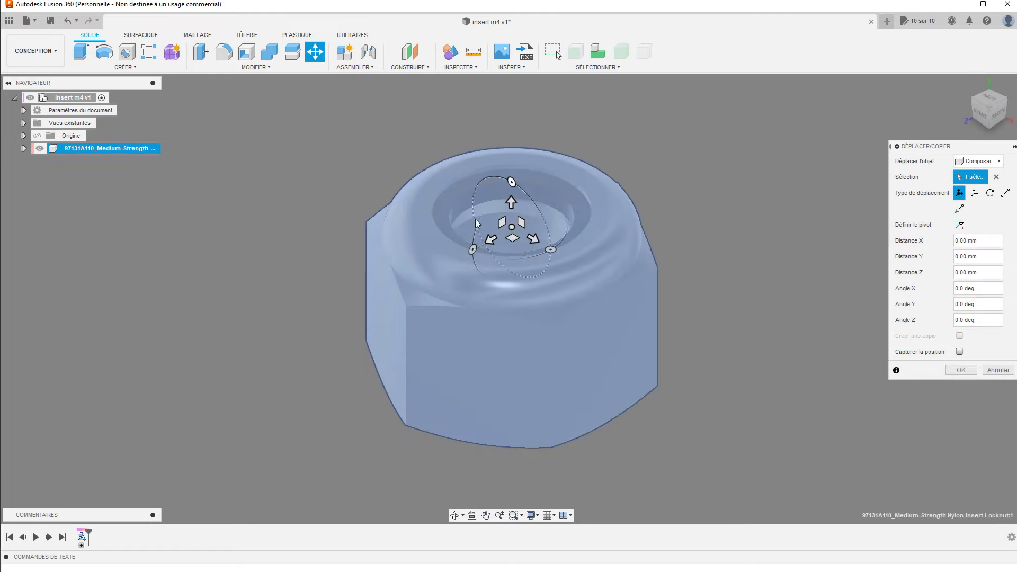
Rotate the locknut about 99° on Z and start a sketch on its front face
{"action": "left_click_drag", "start_coordinate": [472, 249], "coordinate": [443, 205]}
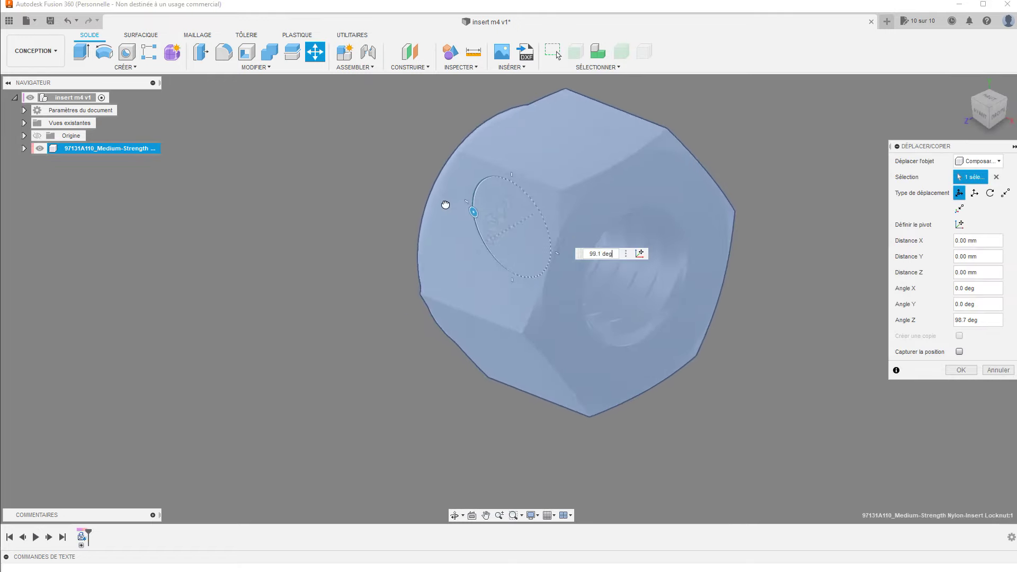
{"action": "key", "text": "Return"}
{"action": "left_click", "coordinate": [125, 67]}
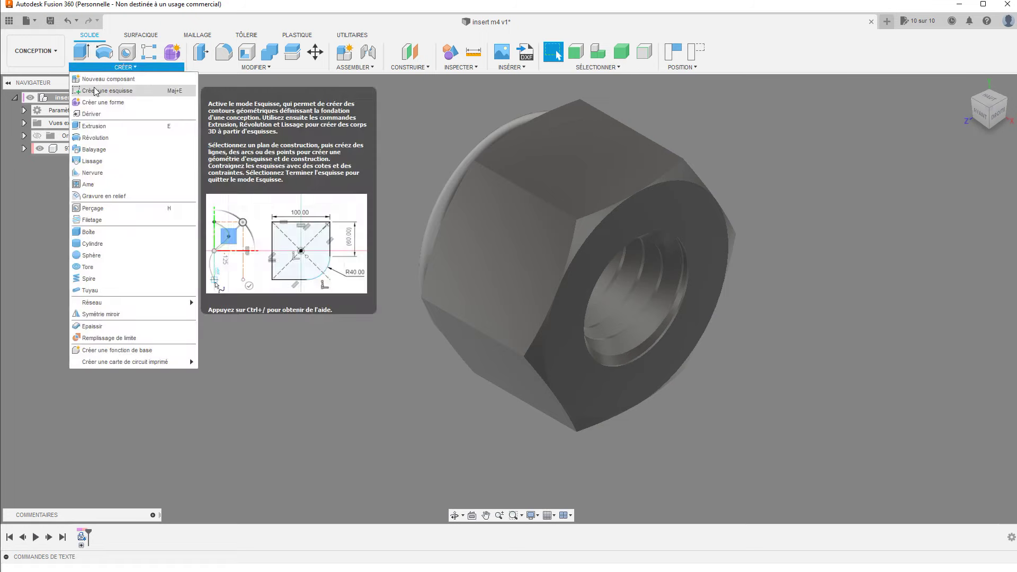
{"action": "left_click", "coordinate": [633, 233]}
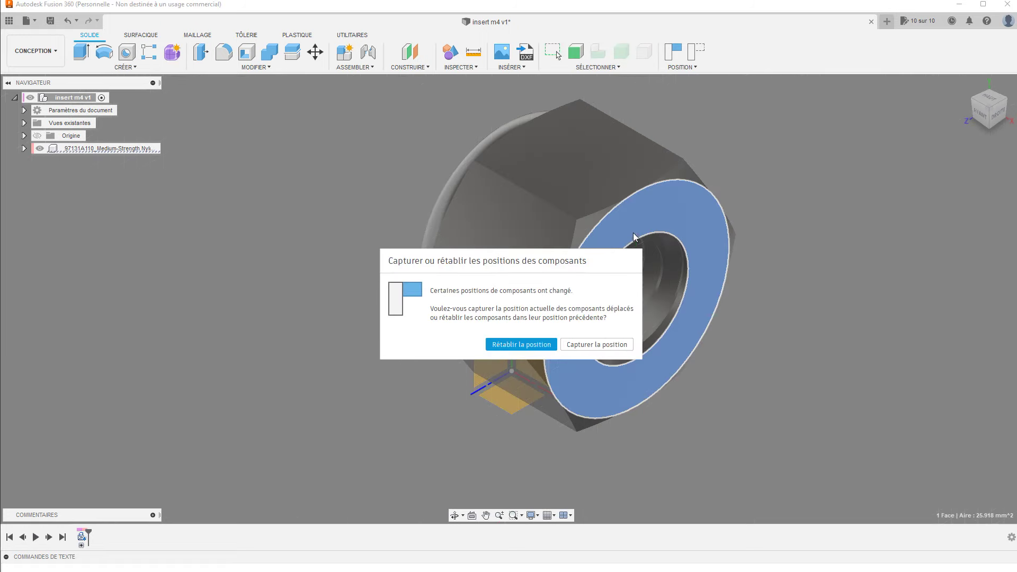
{"action": "left_click", "coordinate": [585, 345]}
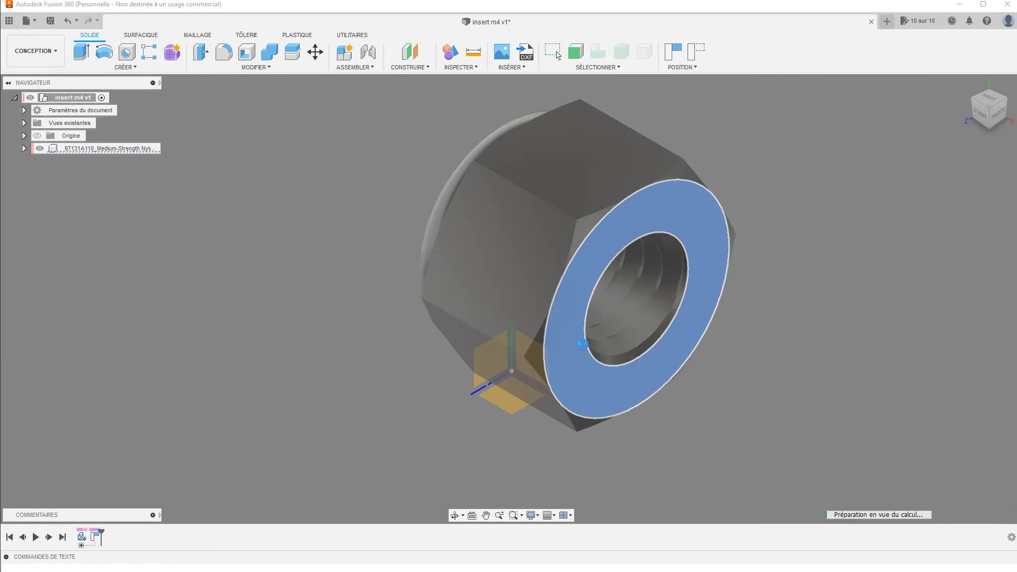
{"action": "left_click", "coordinate": [137, 67]}
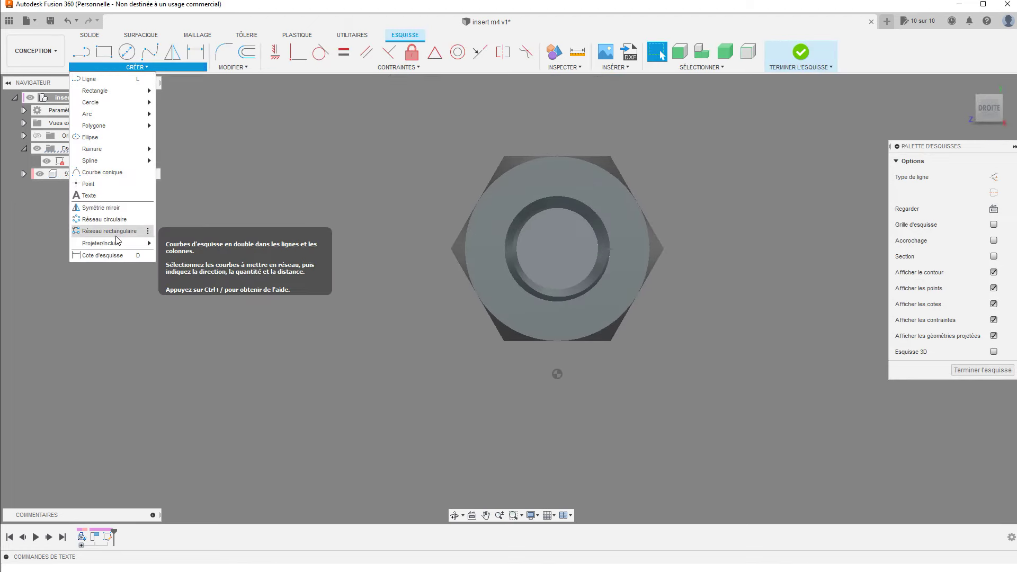
{"action": "mouse_move", "coordinate": [102, 243]}
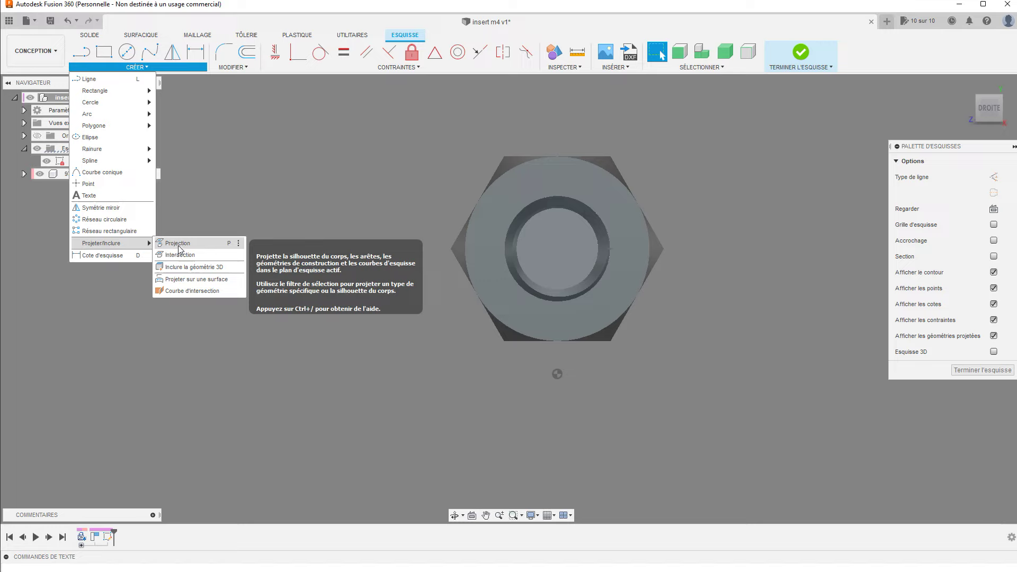
Project the nut's left-side hex outline edges into the sketch using the edge filter
{"action": "left_click", "coordinate": [178, 244]}
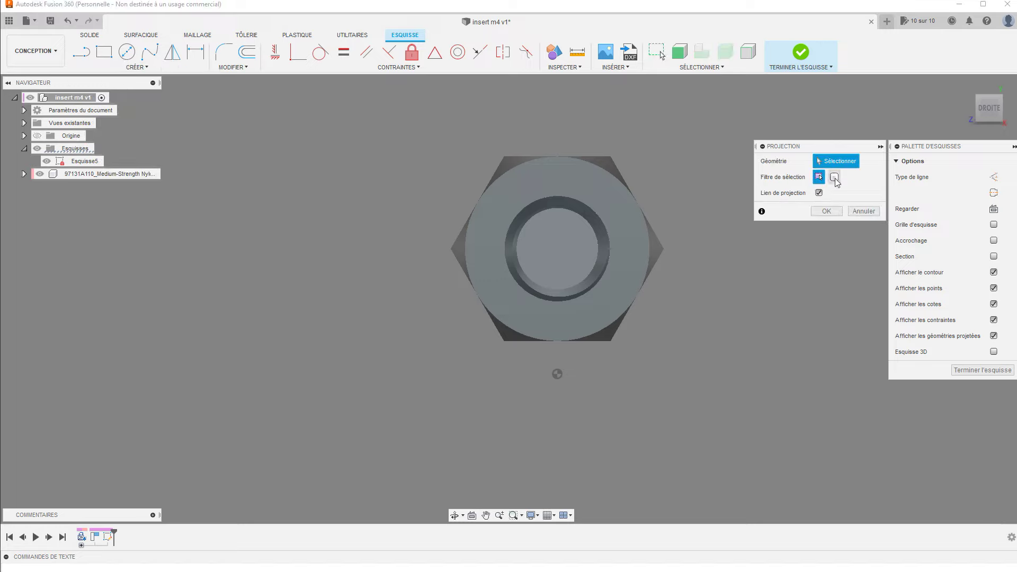
{"action": "left_click", "coordinate": [835, 178]}
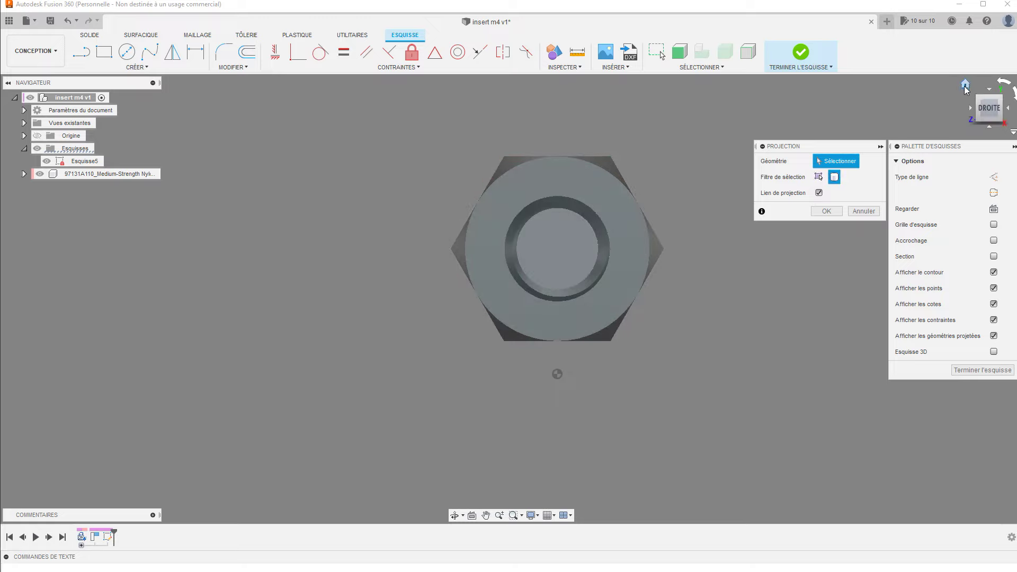
{"action": "left_click", "coordinate": [965, 85]}
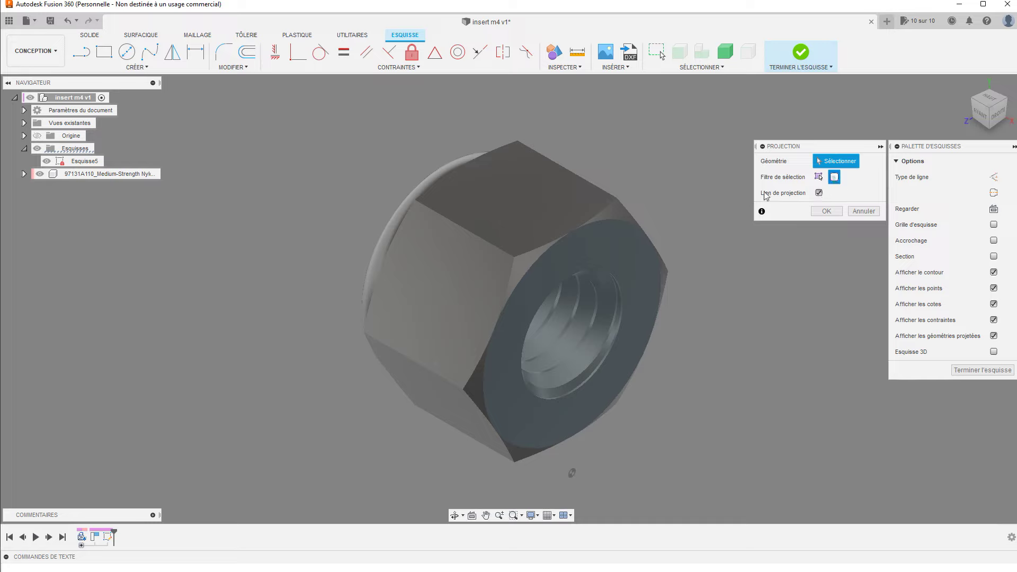
{"action": "left_click", "coordinate": [819, 178]}
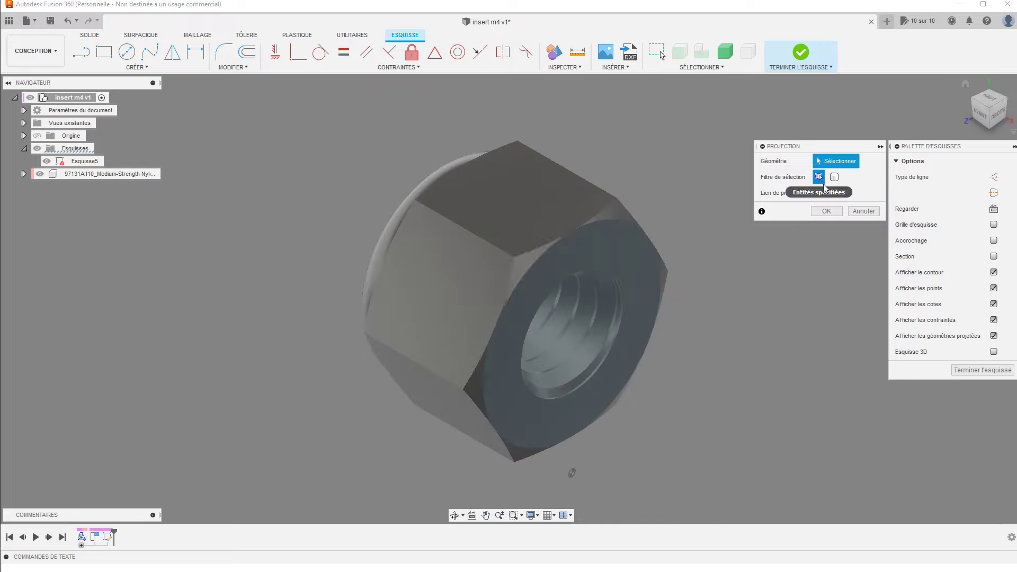
{"action": "left_click", "coordinate": [527, 249]}
{"action": "left_click", "coordinate": [596, 215]}
{"action": "left_click", "coordinate": [501, 325]}
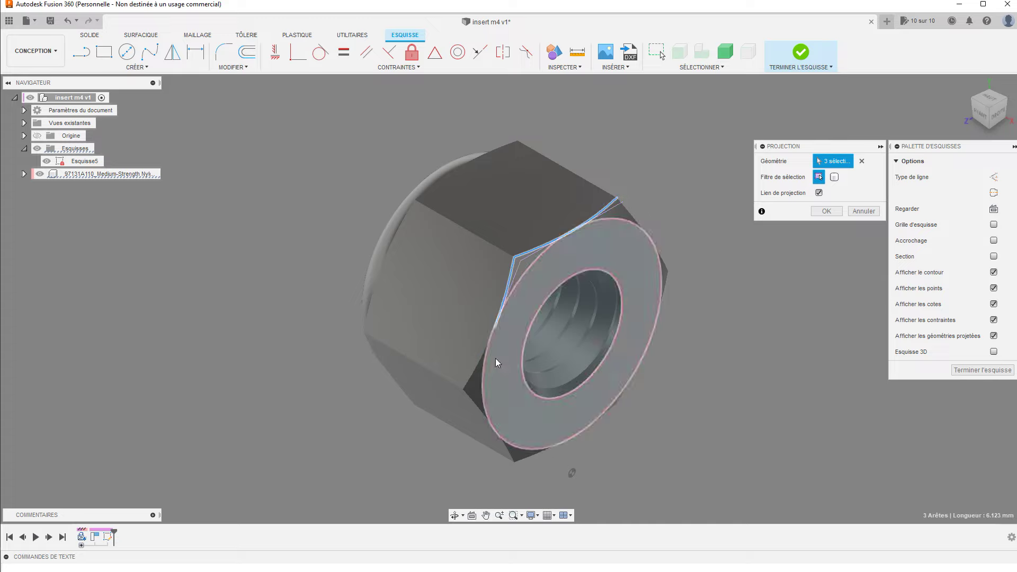
{"action": "left_click", "coordinate": [471, 374]}
{"action": "left_click", "coordinate": [485, 426]}
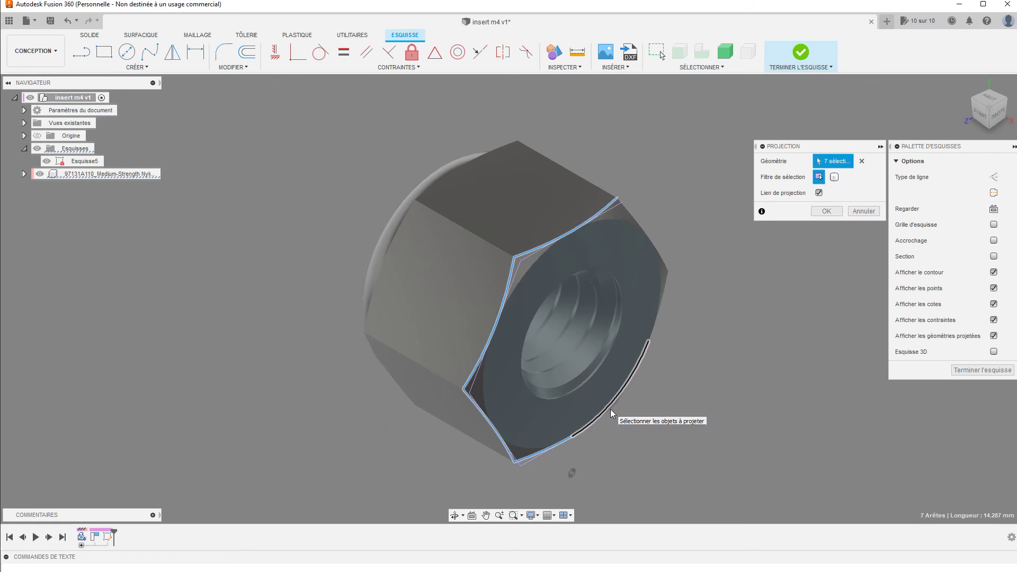
Project the remaining right-side hex edges and make the projection construction geometry
{"action": "left_click", "coordinate": [612, 412]}
{"action": "left_click", "coordinate": [630, 386]}
{"action": "left_click", "coordinate": [668, 285]}
{"action": "left_click", "coordinate": [638, 216]}
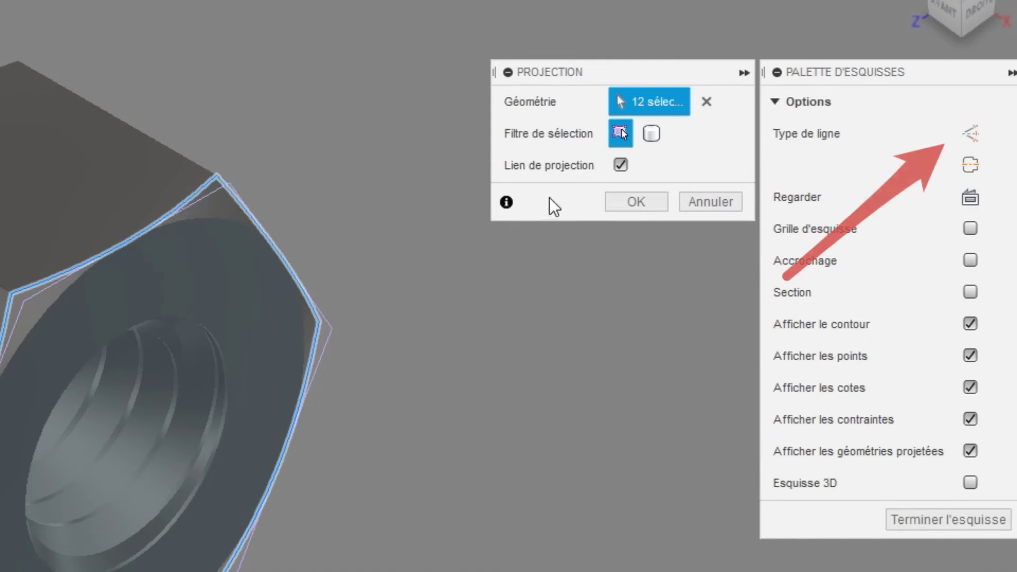
{"action": "left_click", "coordinate": [974, 133]}
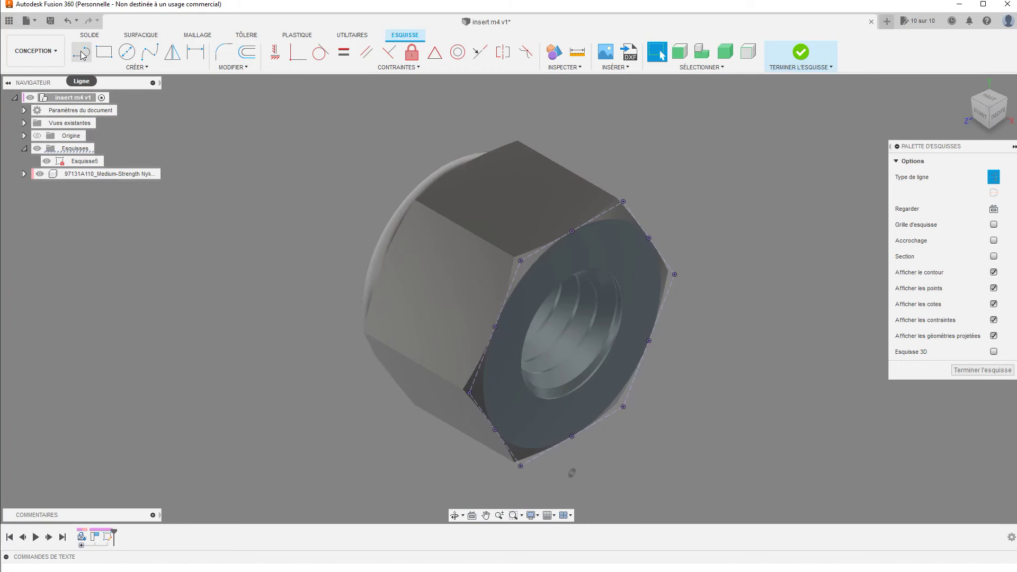
Offset the projected hexagon by -0.2 mm and select the new offset edges
{"action": "left_click", "coordinate": [249, 53]}
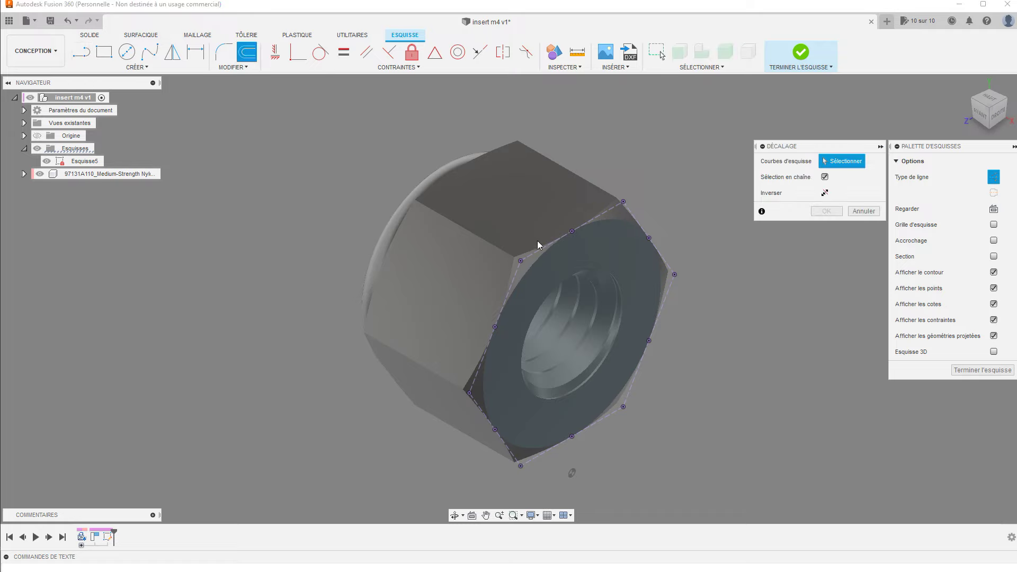
{"action": "left_click", "coordinate": [537, 255]}
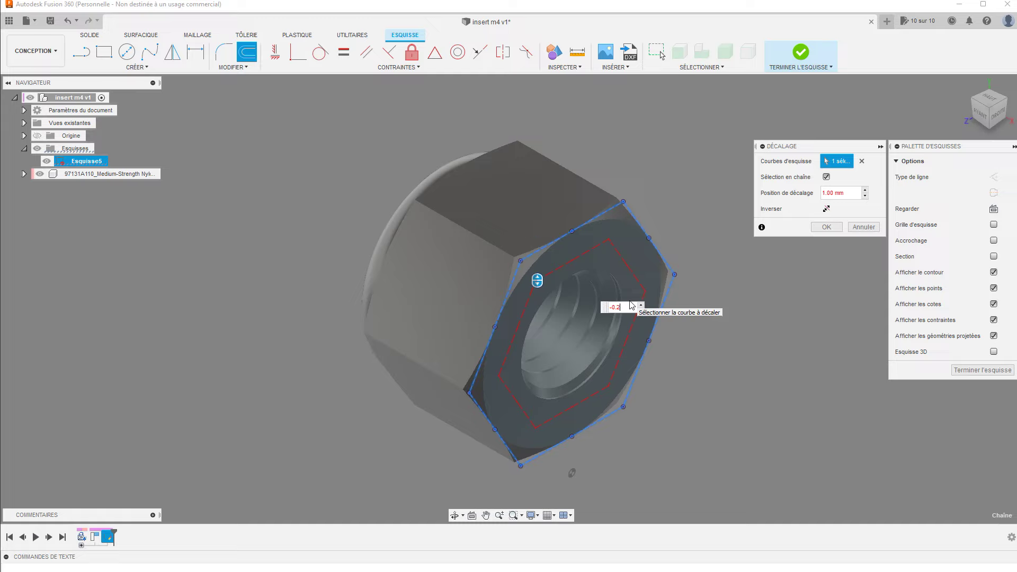
{"action": "key", "text": "Return"}
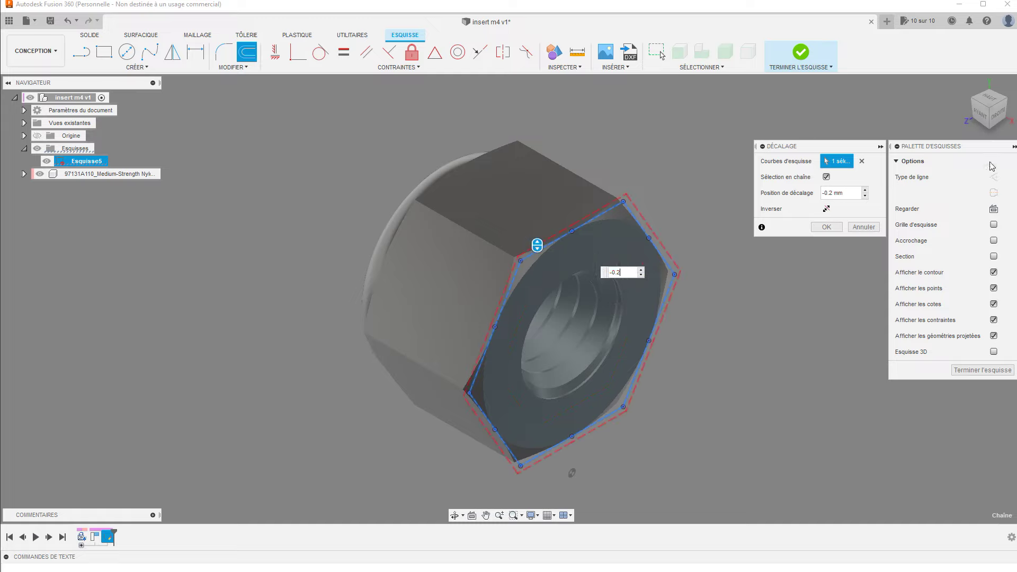
{"action": "left_click", "coordinate": [827, 227]}
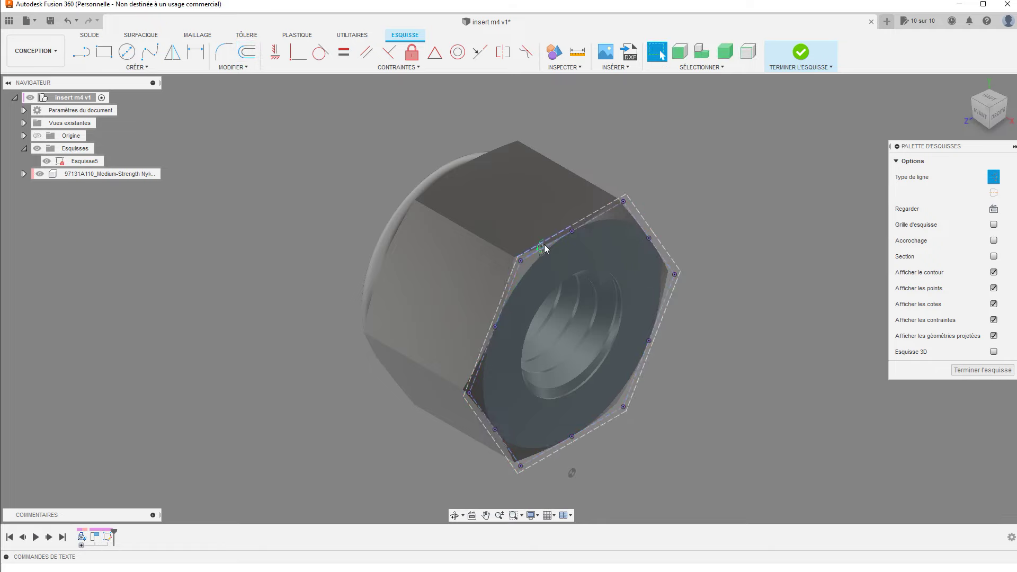
{"action": "left_click", "coordinate": [583, 228]}
{"action": "left_click", "coordinate": [643, 228], "text": "shift"}
Convert all edges of the offset hexagon from construction to normal sketch lines
{"action": "left_click", "coordinate": [668, 262], "text": "shift"}
{"action": "left_click", "coordinate": [675, 298], "text": "shift"}
{"action": "left_click", "coordinate": [487, 413], "text": "shift"}
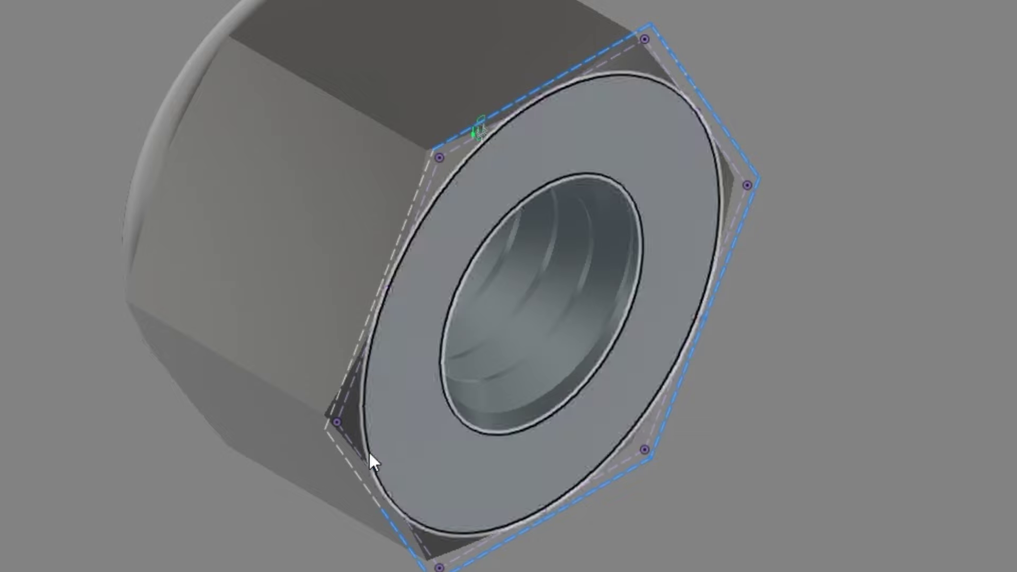
{"action": "left_click", "coordinate": [365, 415], "text": "shift"}
{"action": "left_click", "coordinate": [369, 320], "text": "shift"}
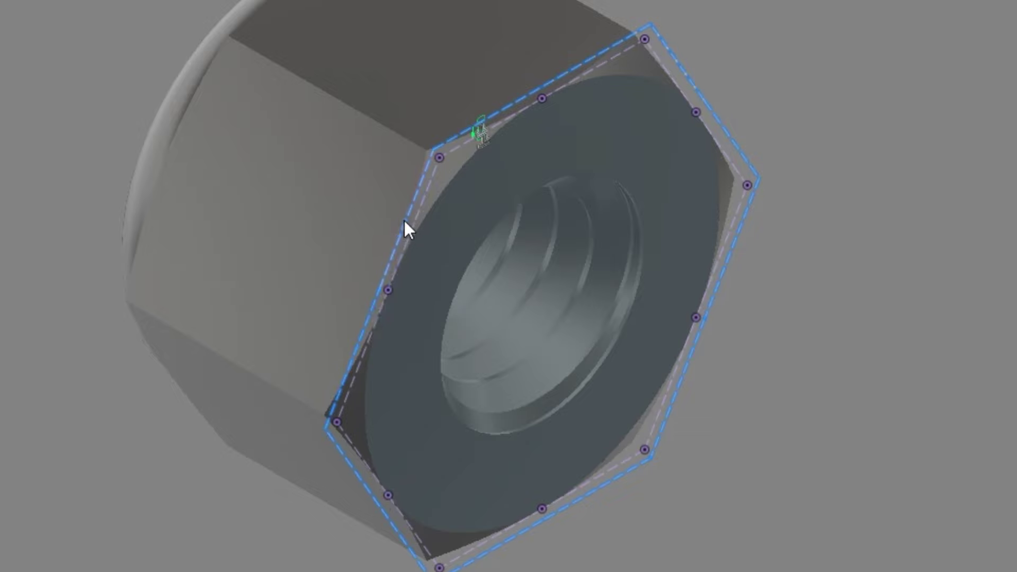
{"action": "left_click", "coordinate": [405, 222], "text": "shift"}
{"action": "left_click", "coordinate": [994, 177]}
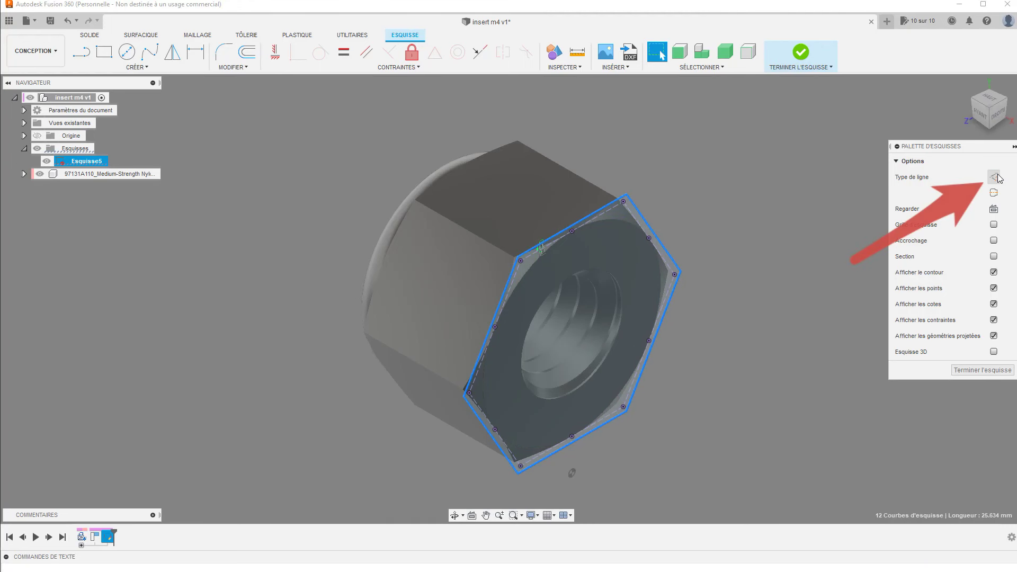
View the sketch face-on and begin a line at the top-left hexagon vertex
{"action": "left_click", "coordinate": [994, 208]}
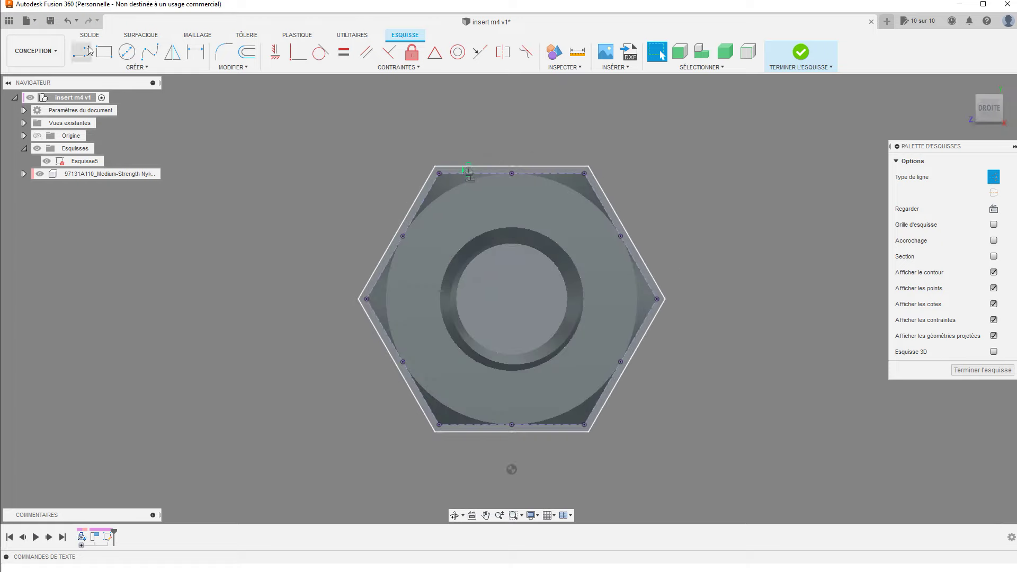
{"action": "left_click", "coordinate": [126, 51]}
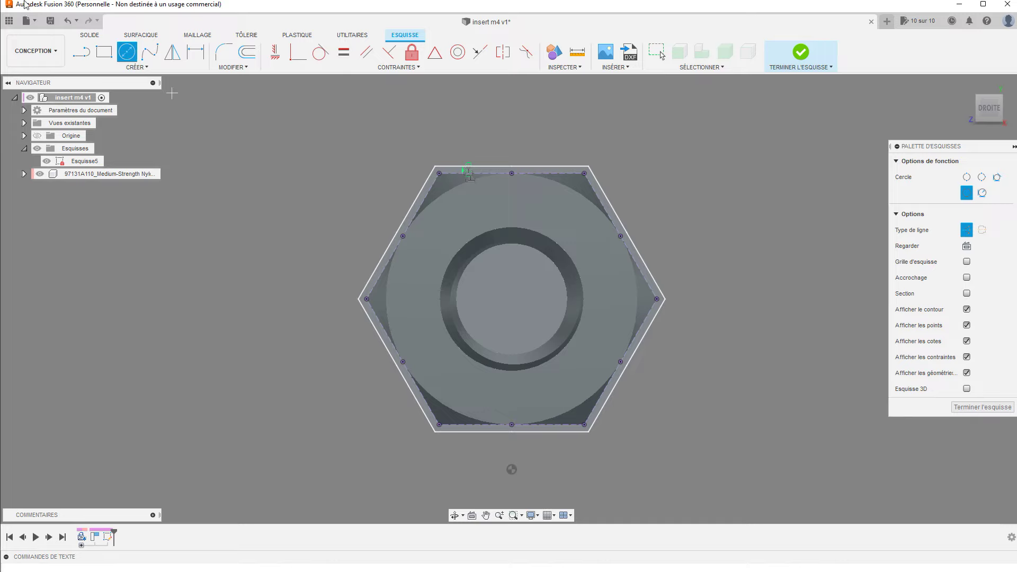
{"action": "left_click", "coordinate": [143, 68]}
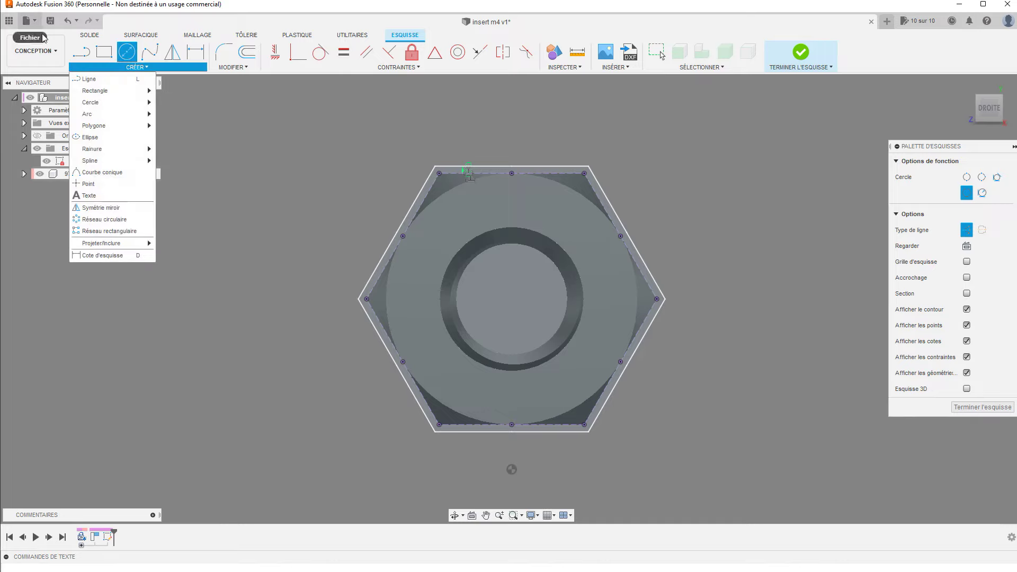
{"action": "left_click", "coordinate": [89, 79]}
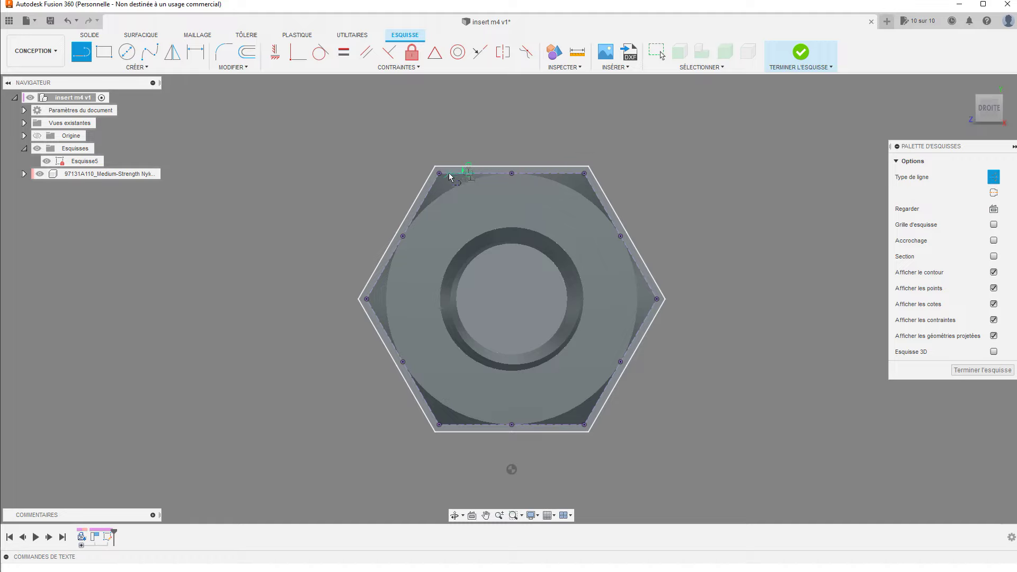
{"action": "left_click", "coordinate": [439, 173]}
Draw two diagonals connecting opposite hexagon vertices
{"action": "left_click", "coordinate": [584, 425]}
{"action": "left_click", "coordinate": [439, 425]}
{"action": "left_click", "coordinate": [584, 173]}
Draw a regular 4.5 mm diameter circle centred where the diagonals cross
{"action": "key", "text": "c"}
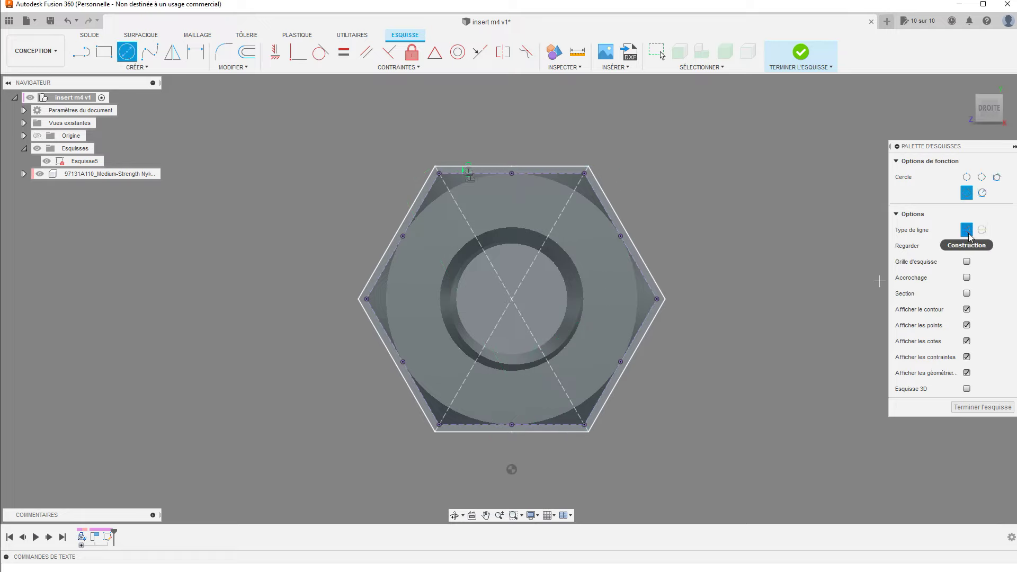
{"action": "left_click", "coordinate": [966, 229]}
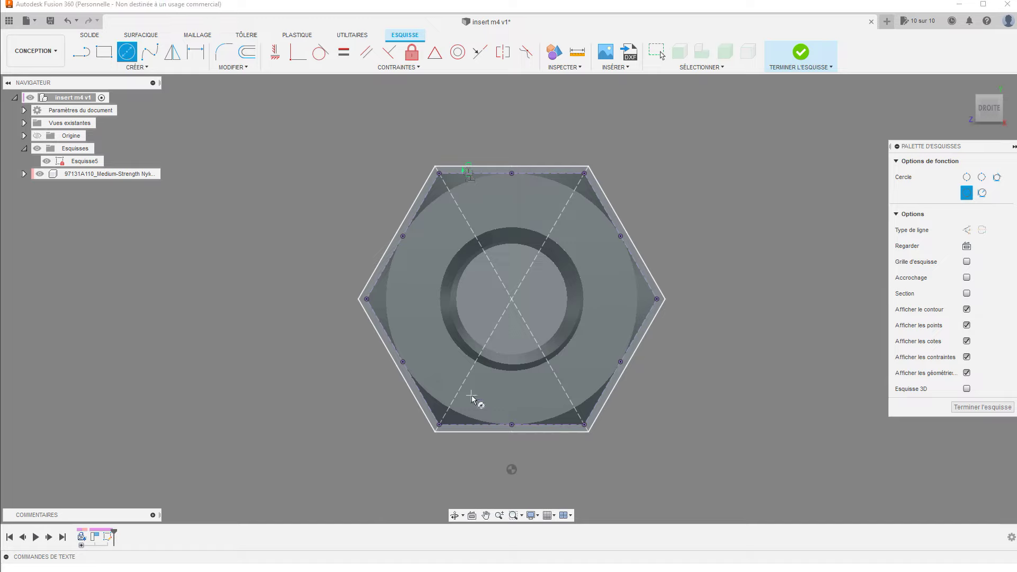
{"action": "left_click", "coordinate": [512, 300]}
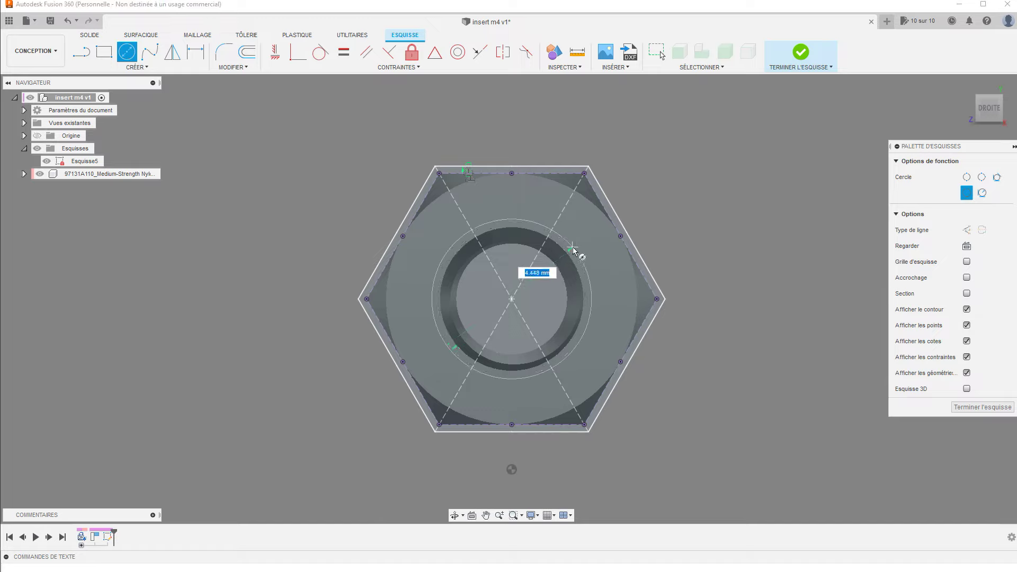
{"action": "type", "text": "4.5"}
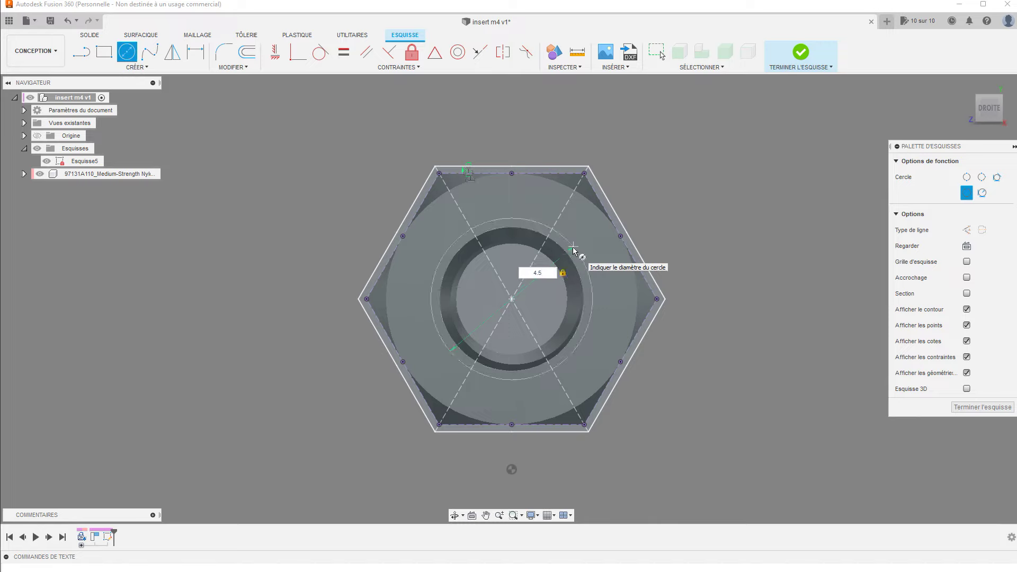
{"action": "key", "text": "Return"}
{"action": "key", "text": "Escape"}
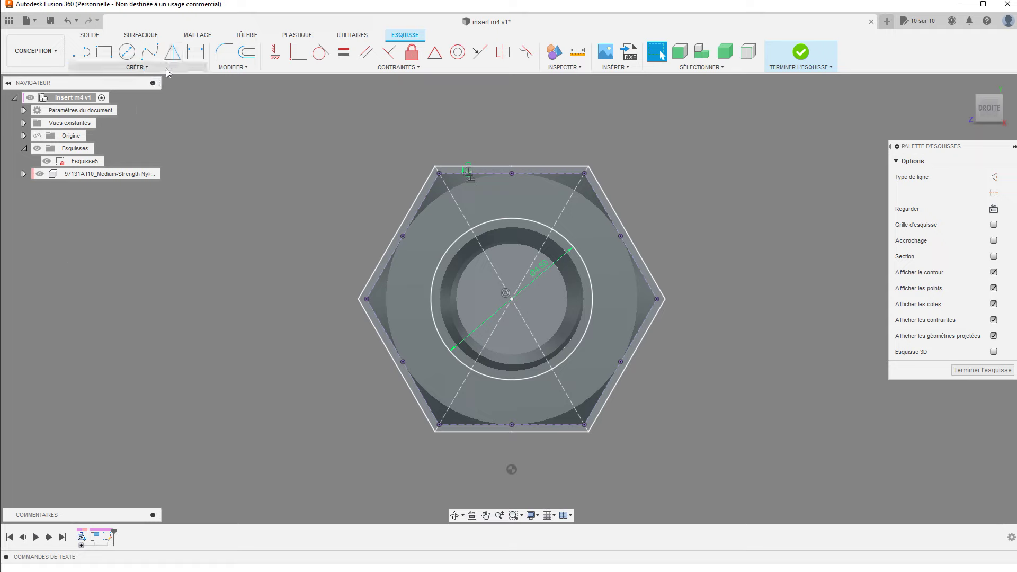
{"action": "left_click", "coordinate": [165, 68]}
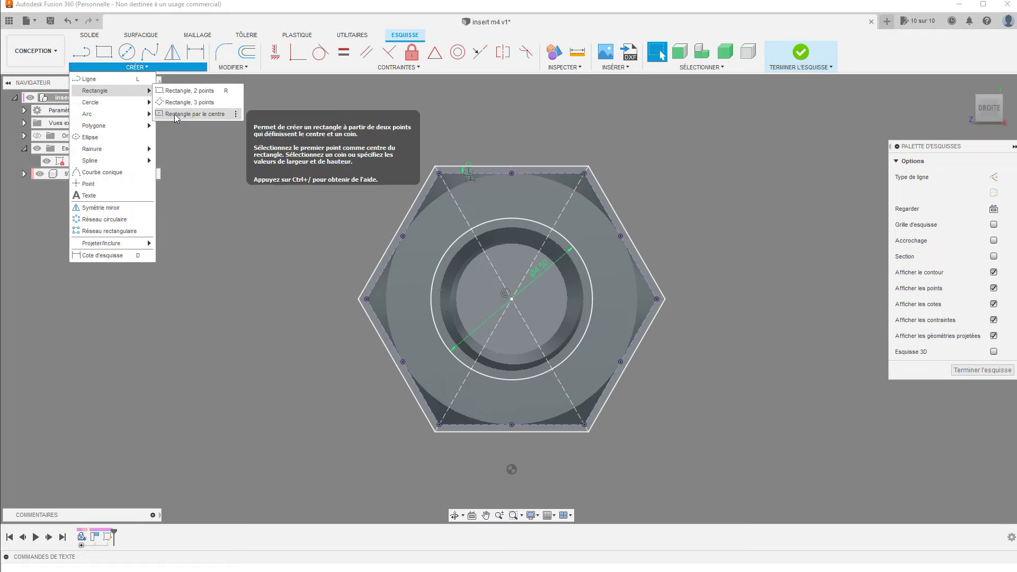
Draw a 12 × 12 mm centre-point rectangle on the sketch origin
{"action": "left_click", "coordinate": [179, 115]}
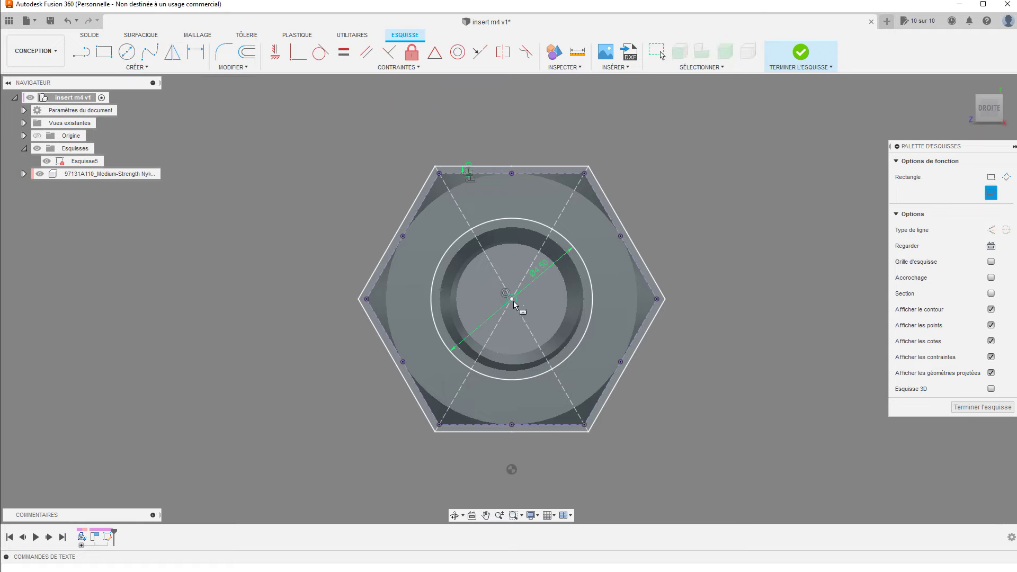
{"action": "left_click", "coordinate": [512, 300]}
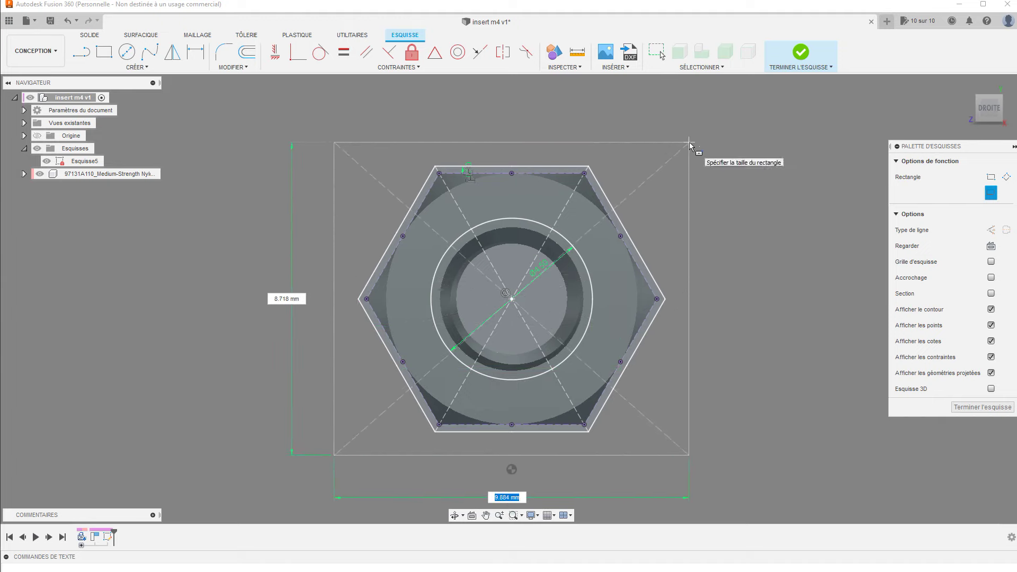
{"action": "key", "text": "Tab"}
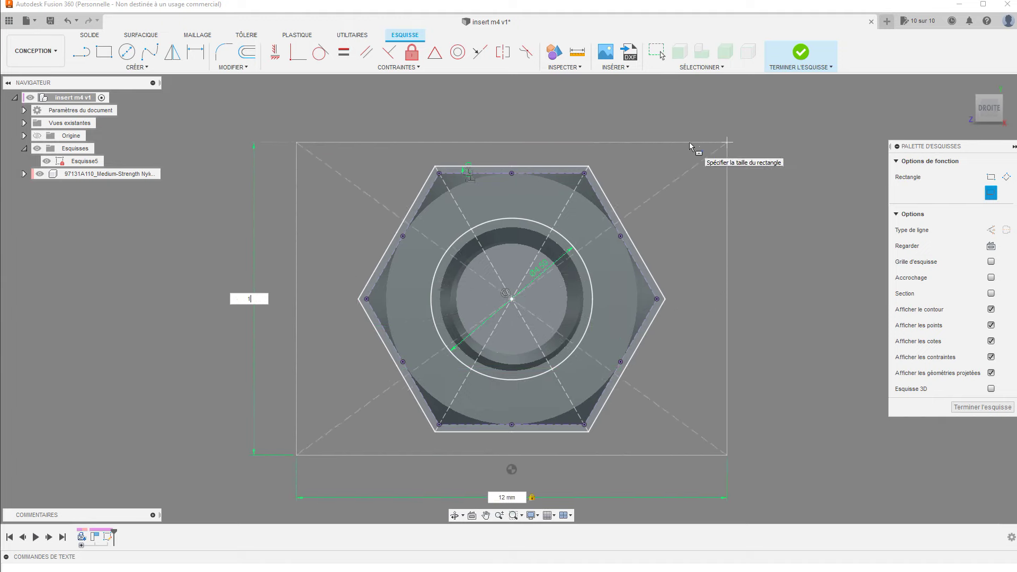
{"action": "type", "text": "2"}
{"action": "key", "text": "Tab"}
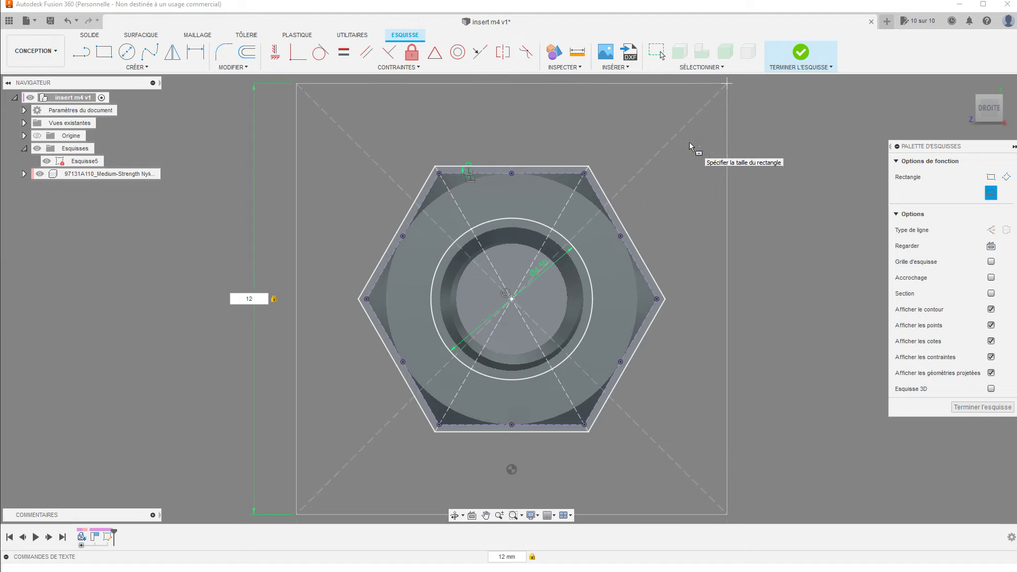
{"action": "key", "text": "Return"}
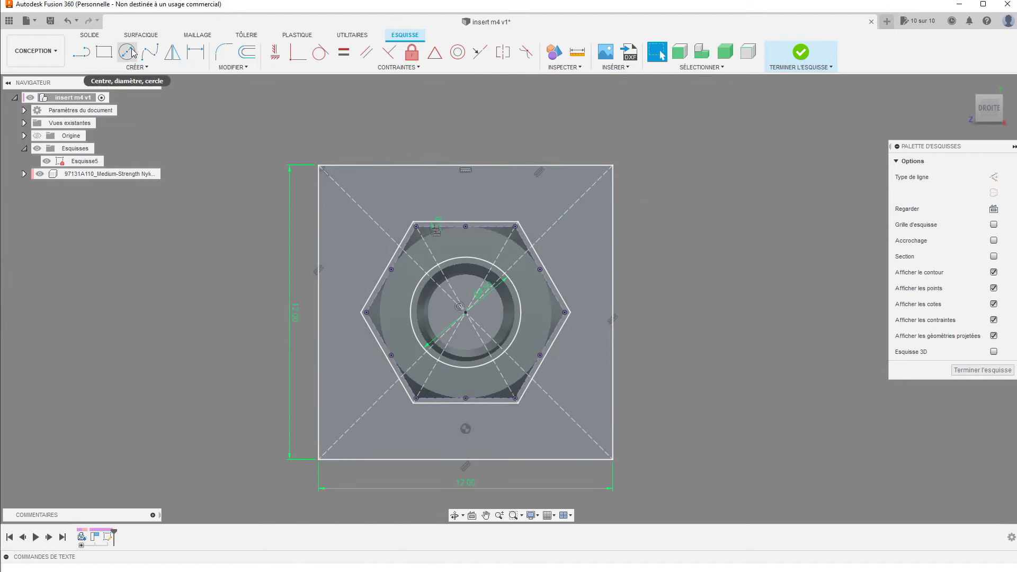
Fillet the square's four corners by picking adjacent edge pairs
{"action": "left_click", "coordinate": [225, 56]}
{"action": "left_click", "coordinate": [358, 166]}
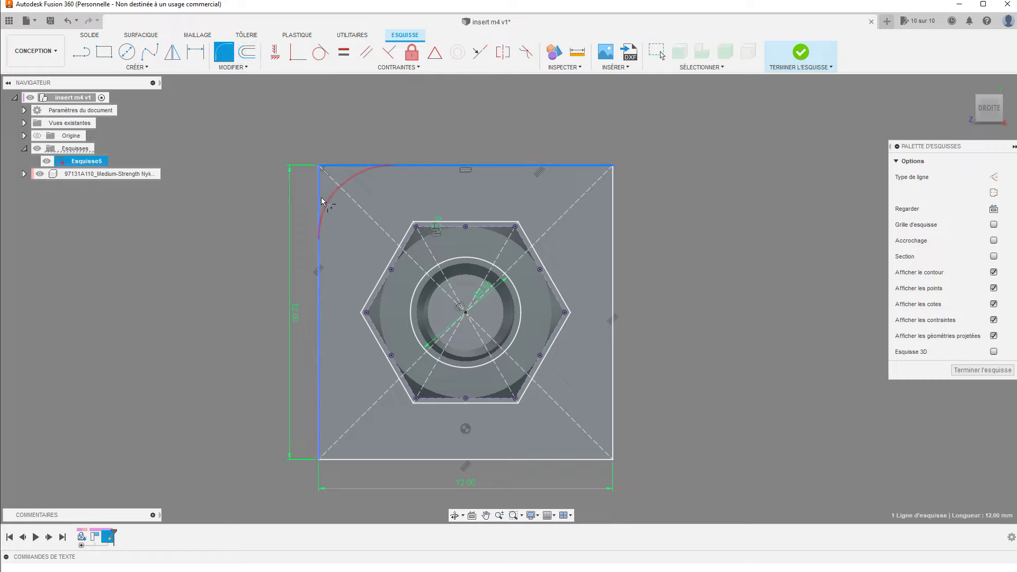
{"action": "left_click", "coordinate": [322, 204]}
{"action": "left_click", "coordinate": [322, 437]}
{"action": "left_click", "coordinate": [356, 460]}
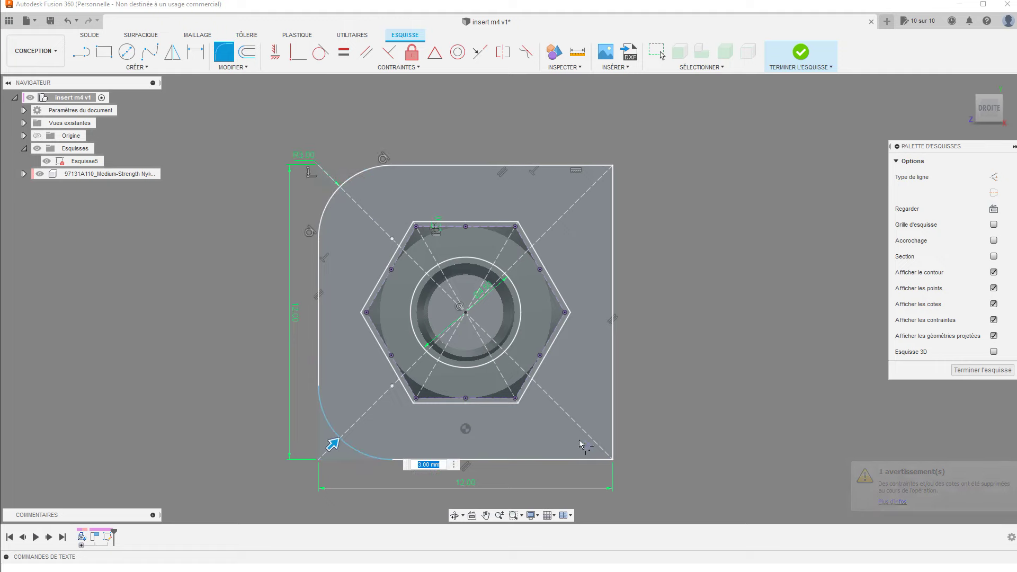
{"action": "left_click", "coordinate": [579, 460]}
{"action": "left_click", "coordinate": [613, 408]}
{"action": "left_click", "coordinate": [583, 166]}
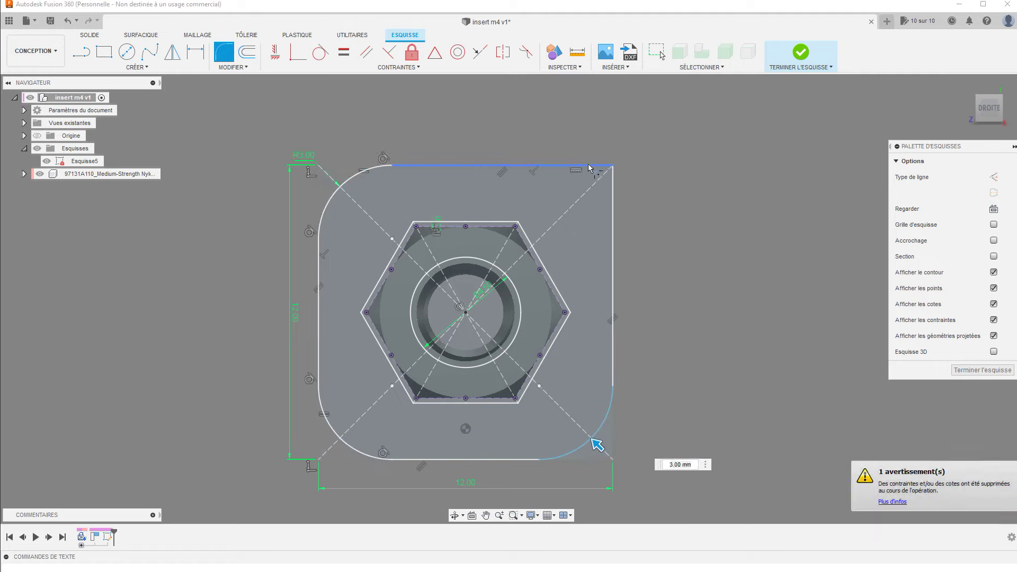
{"action": "left_click", "coordinate": [613, 204]}
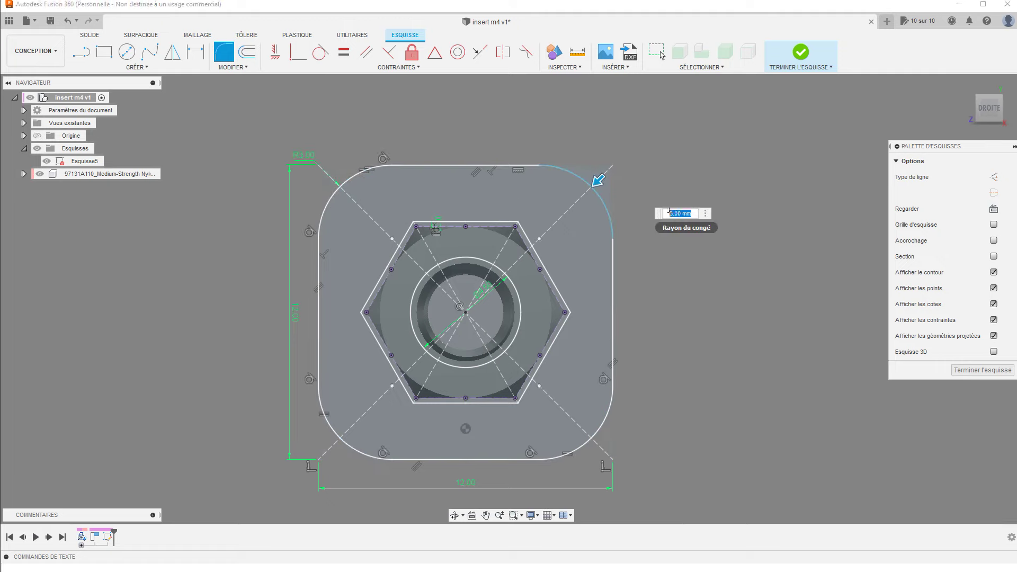
{"action": "type", "text": "1"}
Set the corner fillet radius to 0.5 mm and finish the sketch
{"action": "key", "text": "Return"}
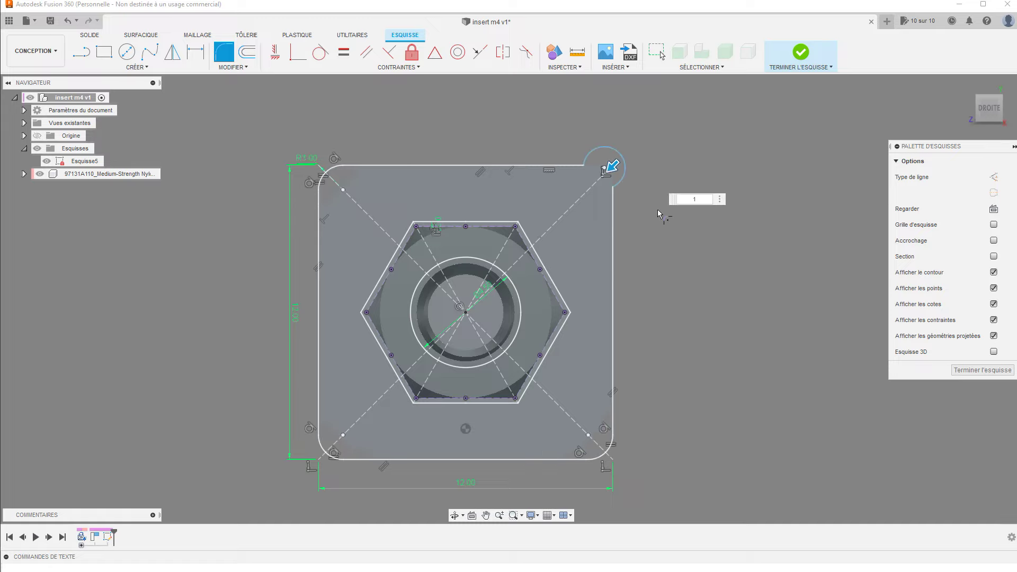
{"action": "key", "text": "BackSpace"}
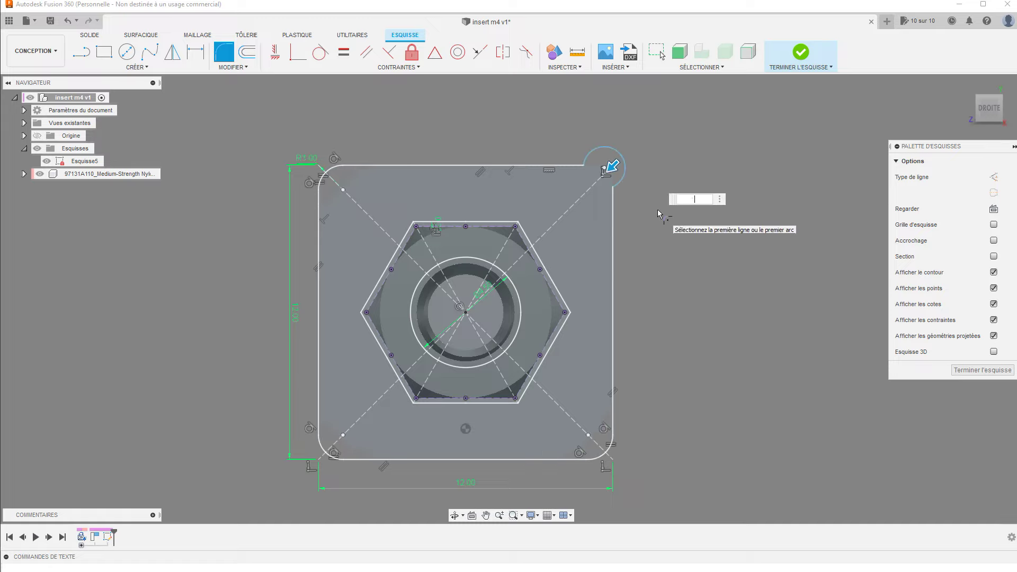
{"action": "type", "text": "0.5"}
{"action": "key", "text": "Return"}
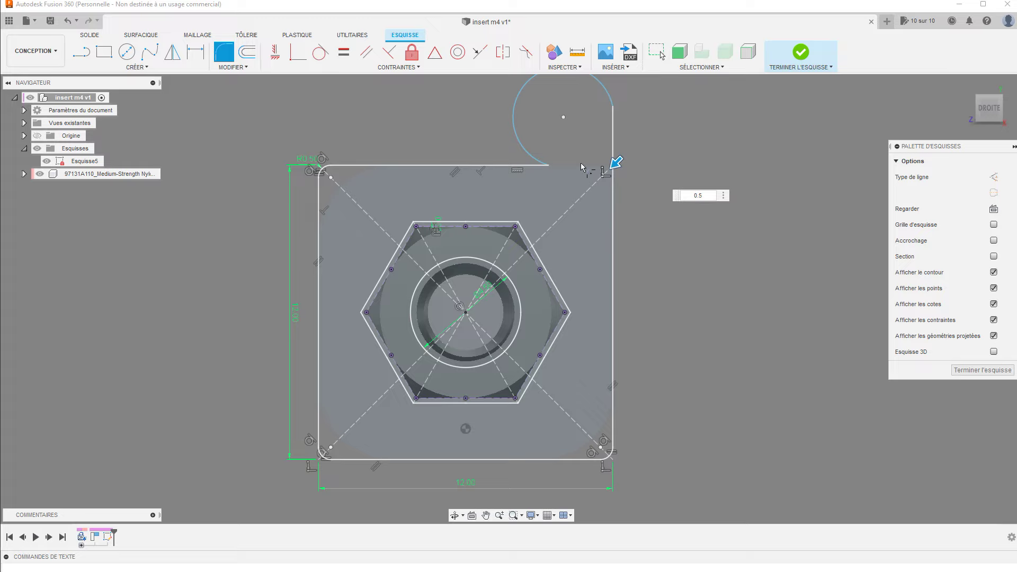
{"action": "left_click", "coordinate": [561, 168]}
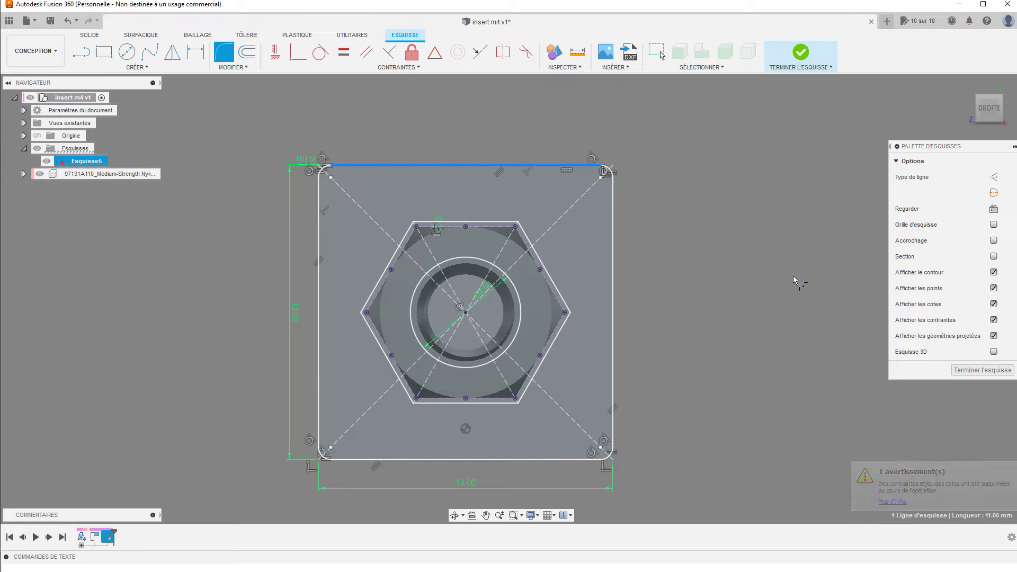
{"action": "left_click", "coordinate": [801, 52]}
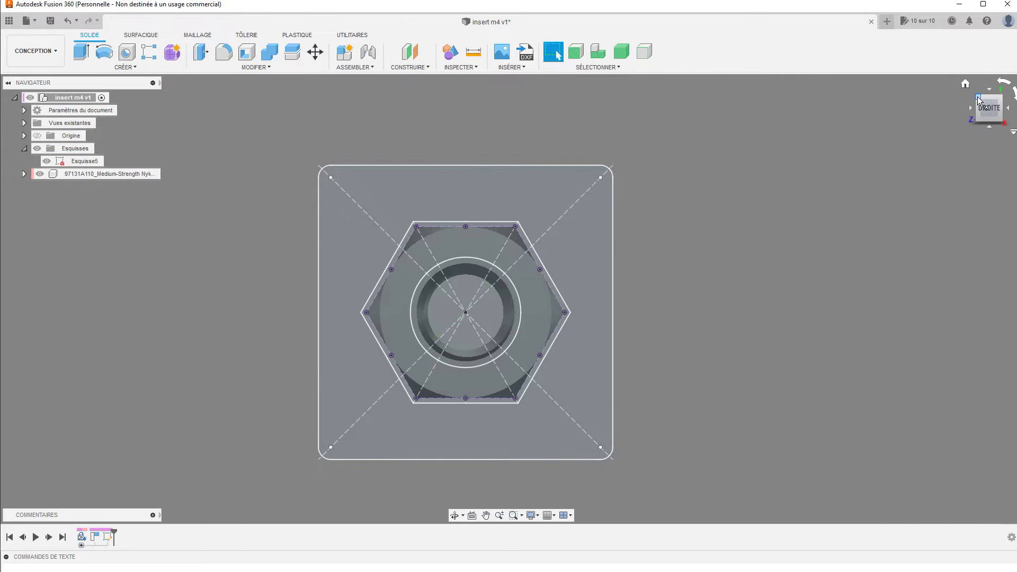
Start extruding the outer square profile backward, roughly 4.6 mm
{"action": "left_click", "coordinate": [980, 100]}
{"action": "scroll", "coordinate": [800, 294], "scroll_direction": "down", "scroll_amount": 2}
{"action": "scroll", "coordinate": [568, 459], "scroll_direction": "up", "scroll_amount": 3}
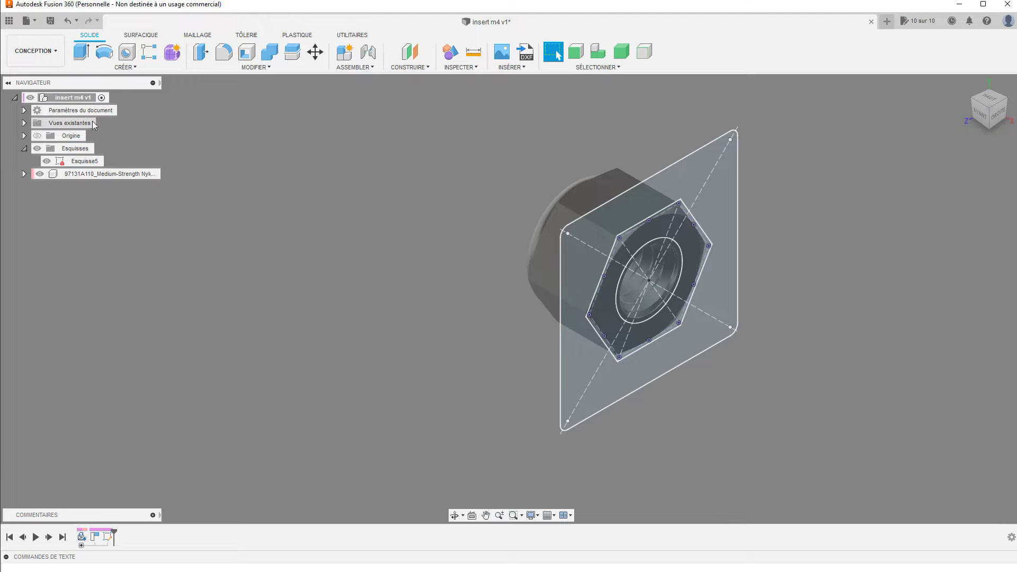
{"action": "left_click", "coordinate": [85, 49]}
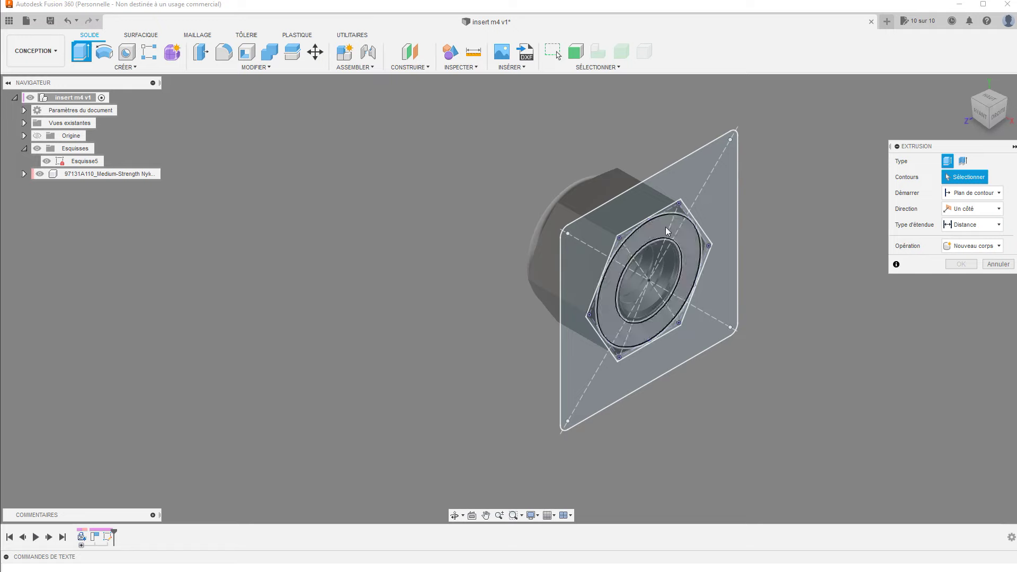
{"action": "left_click", "coordinate": [578, 227]}
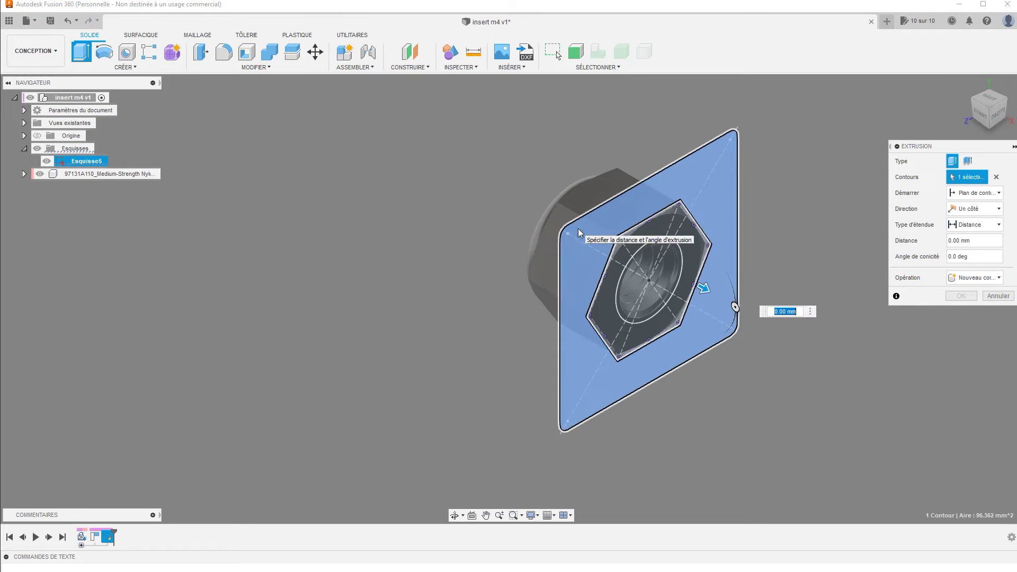
{"action": "left_click_drag", "start_coordinate": [703, 288], "coordinate": [626, 266]}
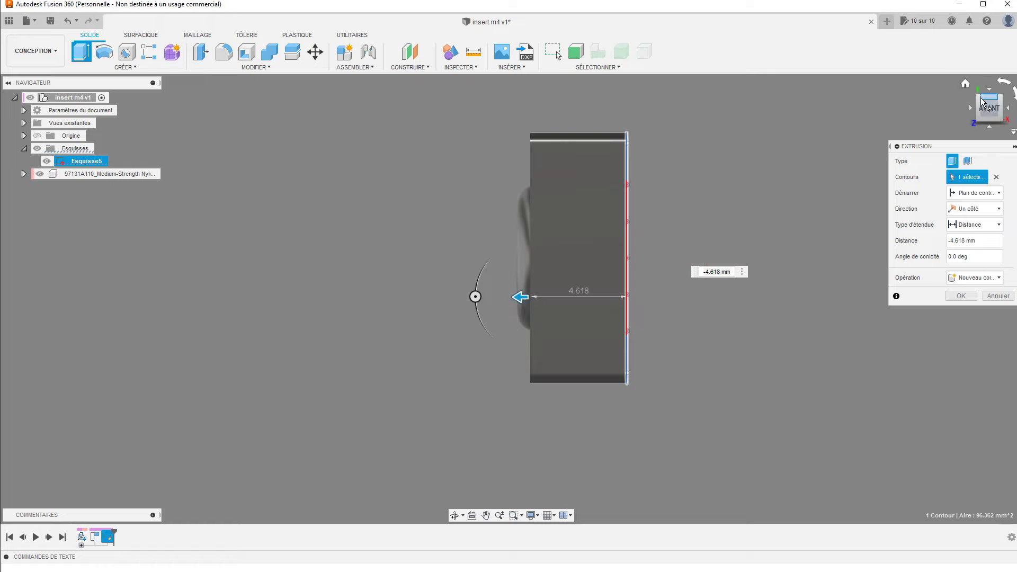
Set the extrusion depth to 5.6 mm as a new component and confirm
{"action": "left_click", "coordinate": [979, 99]}
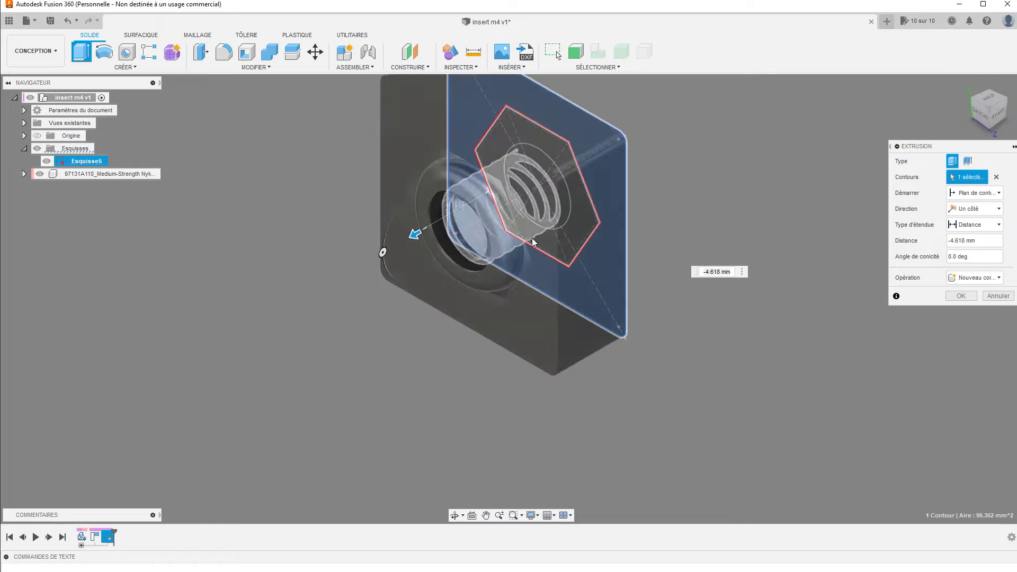
{"action": "mouse_move", "coordinate": [411, 240]}
{"action": "left_mouse_down"}
{"action": "mouse_move", "coordinate": [391, 240]}
{"action": "mouse_move", "coordinate": [411, 236]}
{"action": "left_mouse_up"}
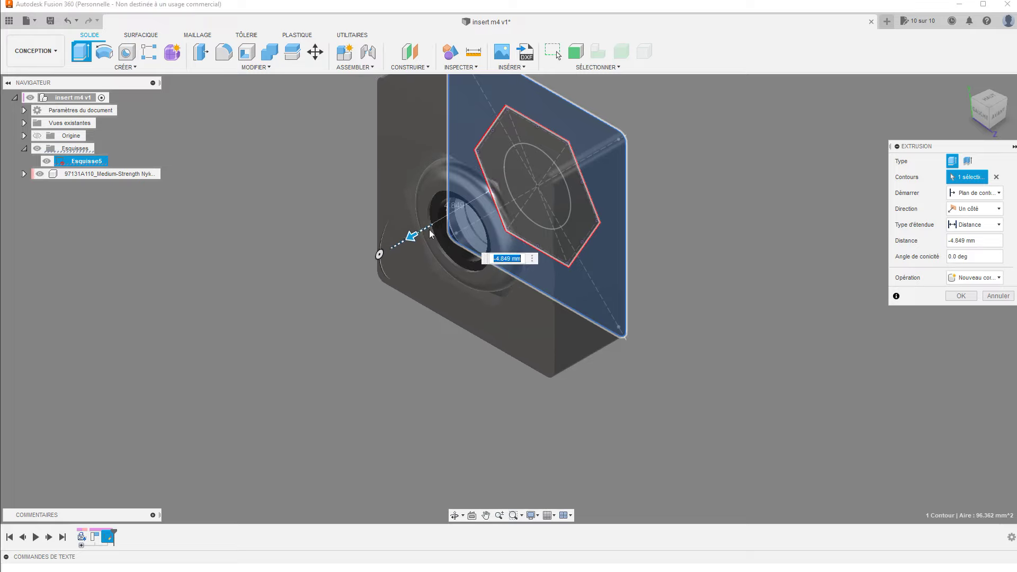
{"action": "left_click", "coordinate": [986, 116]}
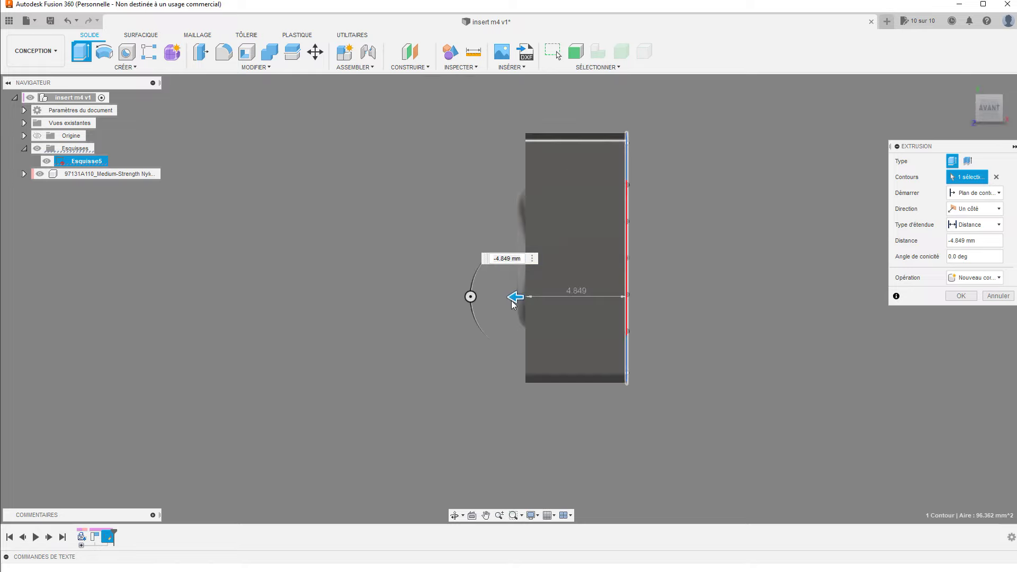
{"action": "left_click_drag", "start_coordinate": [513, 303], "coordinate": [562, 232]}
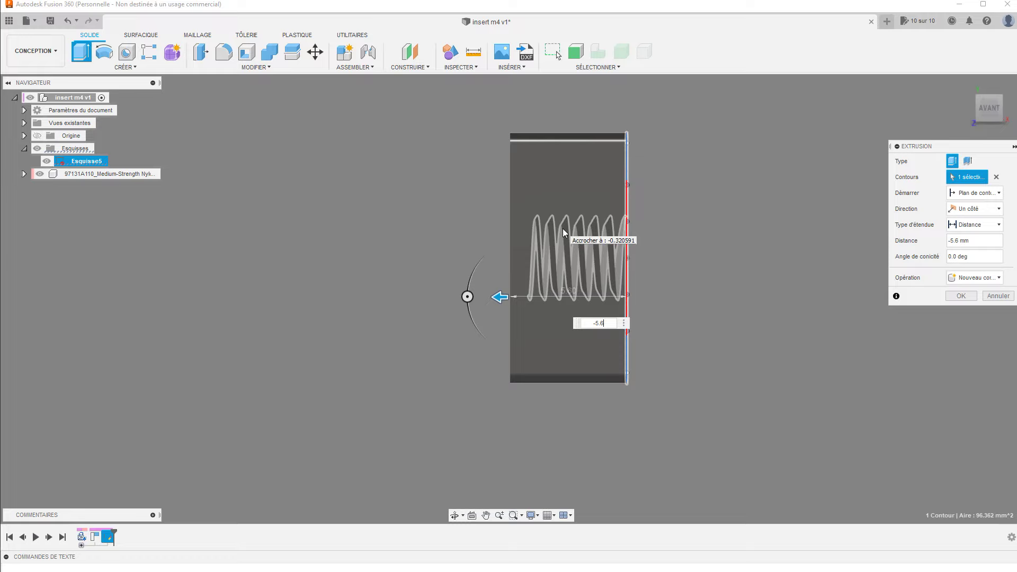
{"action": "left_click", "coordinate": [976, 278]}
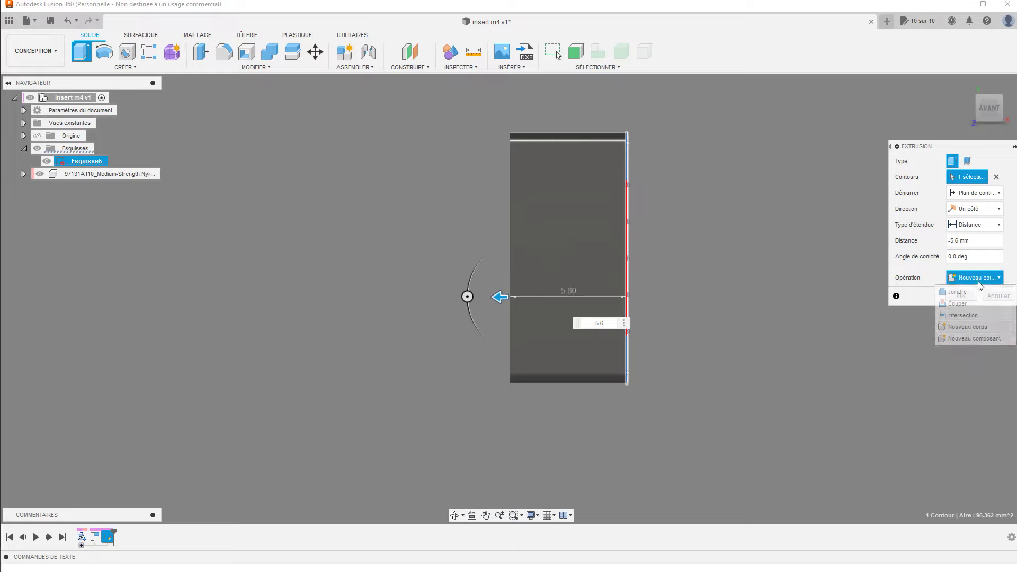
{"action": "left_click", "coordinate": [967, 339]}
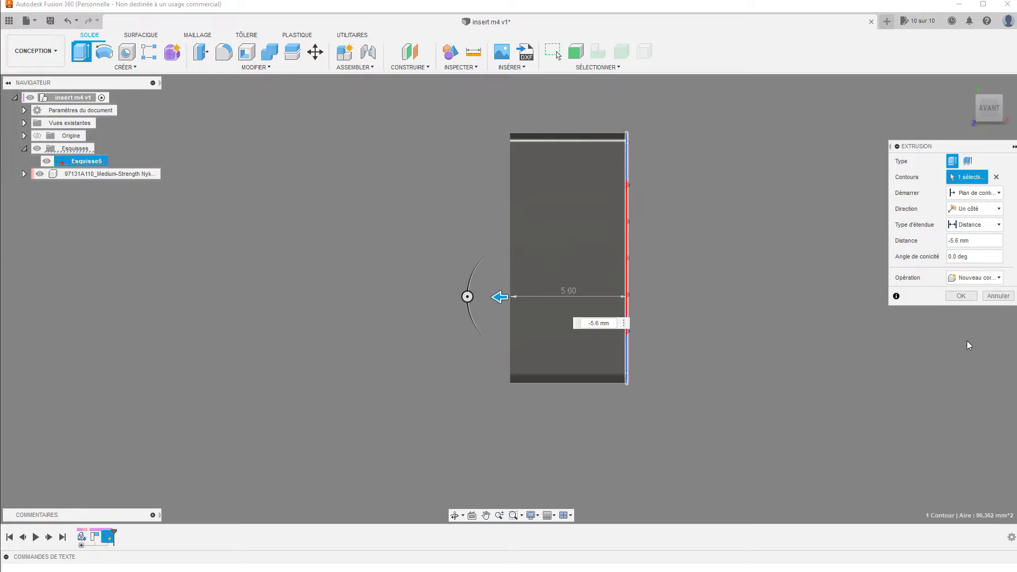
{"action": "left_click", "coordinate": [962, 299]}
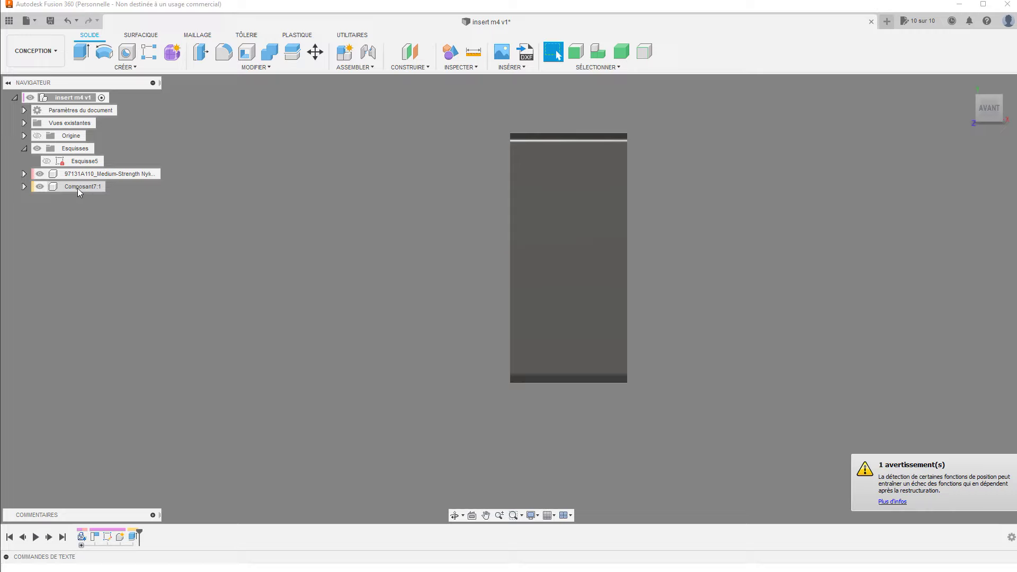
{"action": "mouse_move", "coordinate": [82, 186]}
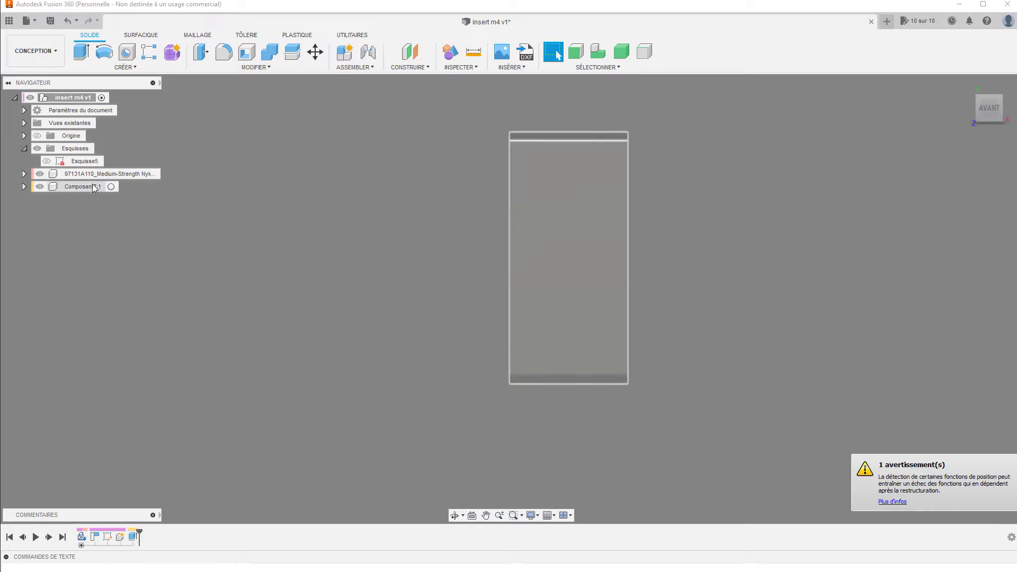
Return to the angled overall view, then start and cancel an extrusion on the block's front face
{"action": "mouse_move", "coordinate": [989, 108]}
{"action": "left_click", "coordinate": [984, 95]}
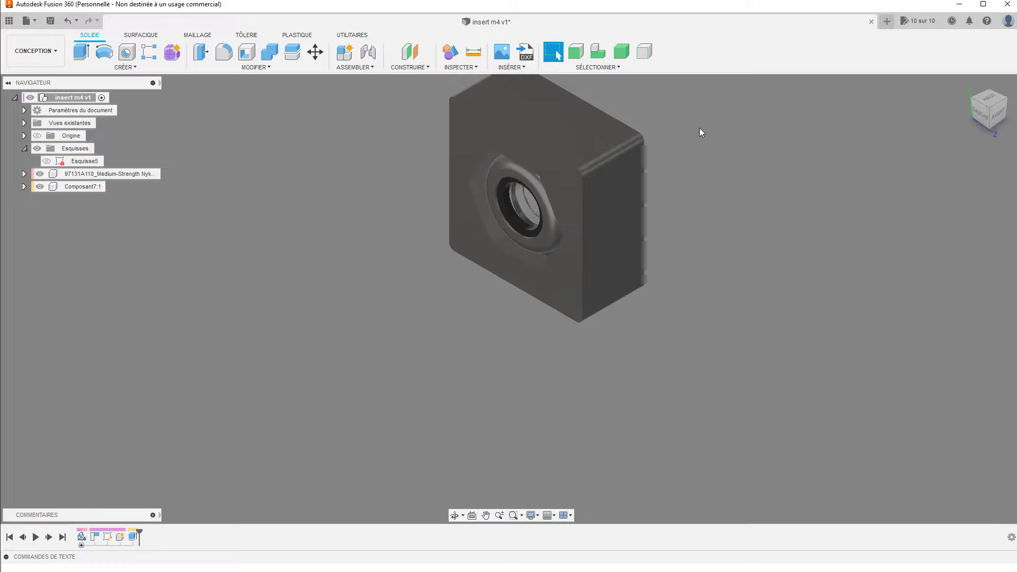
{"action": "scroll", "coordinate": [698, 129], "scroll_direction": "up", "scroll_amount": 2}
{"action": "scroll", "coordinate": [678, 130], "scroll_direction": "up", "scroll_amount": 2}
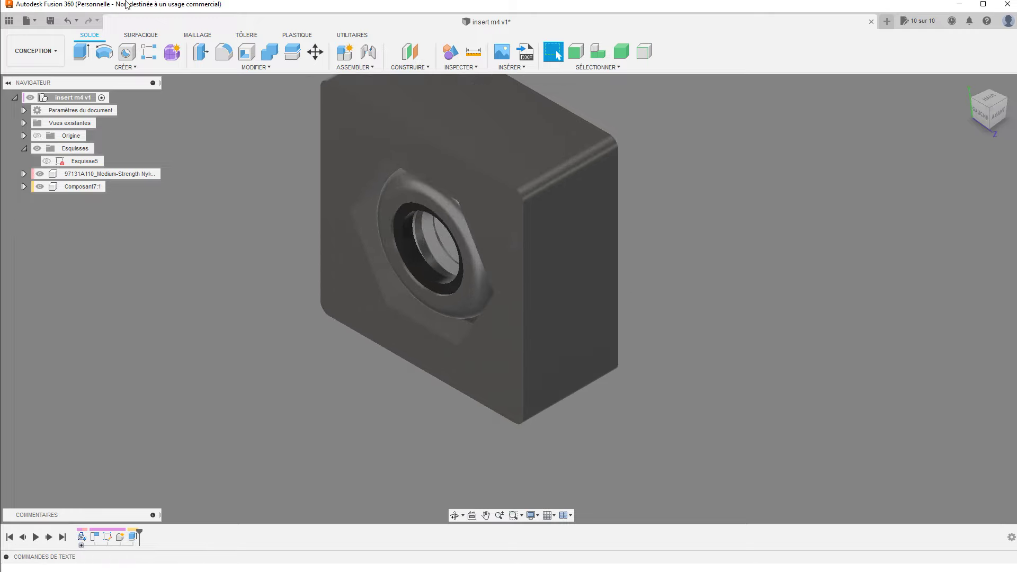
{"action": "left_click", "coordinate": [82, 57]}
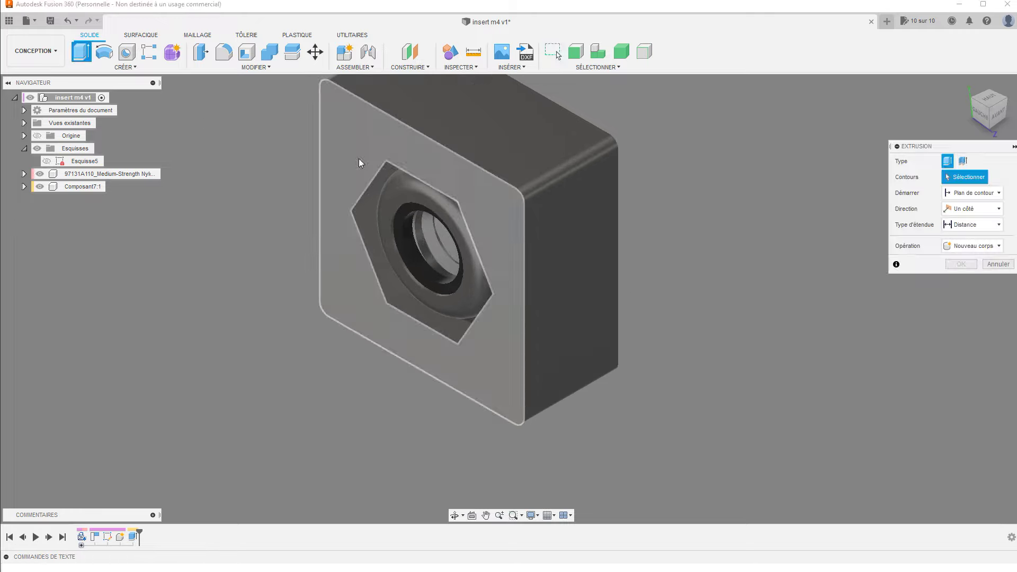
{"action": "left_click", "coordinate": [367, 142]}
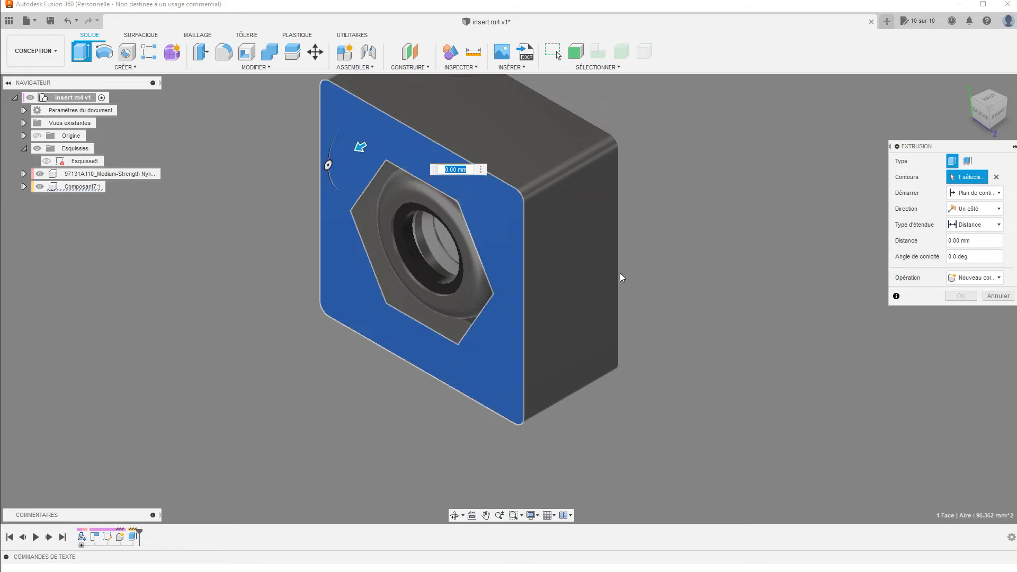
{"action": "left_click", "coordinate": [1006, 300]}
{"action": "left_click", "coordinate": [119, 68]}
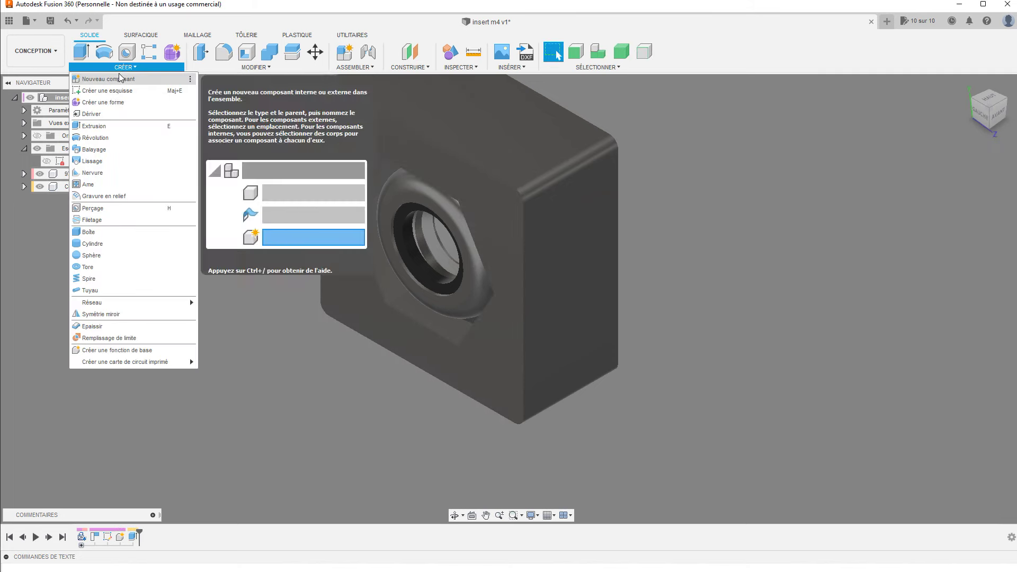
Start a new sketch on the block's front face and choose Projeter/Inclure > Intersection
{"action": "left_click", "coordinate": [121, 91]}
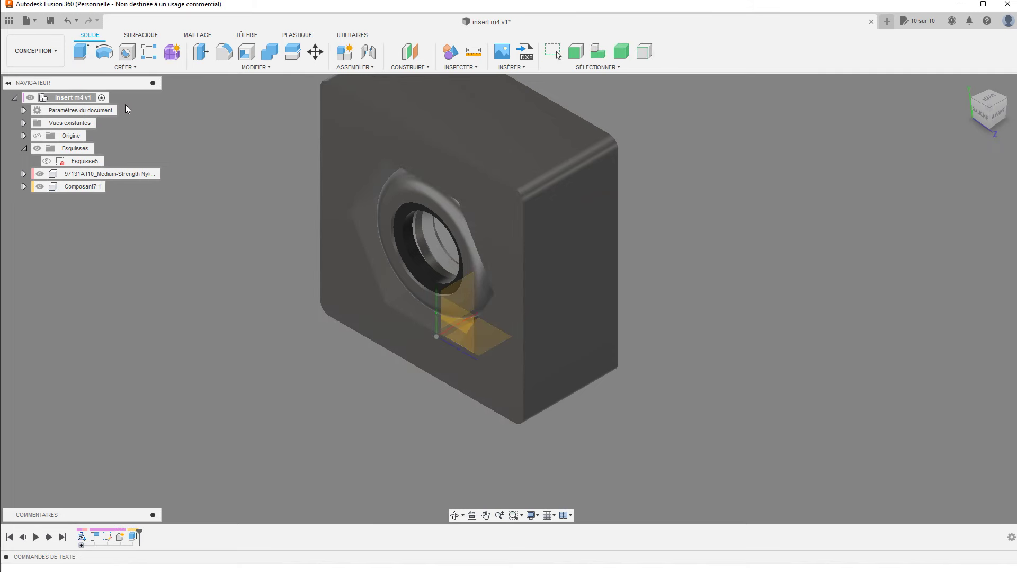
{"action": "left_click", "coordinate": [339, 250]}
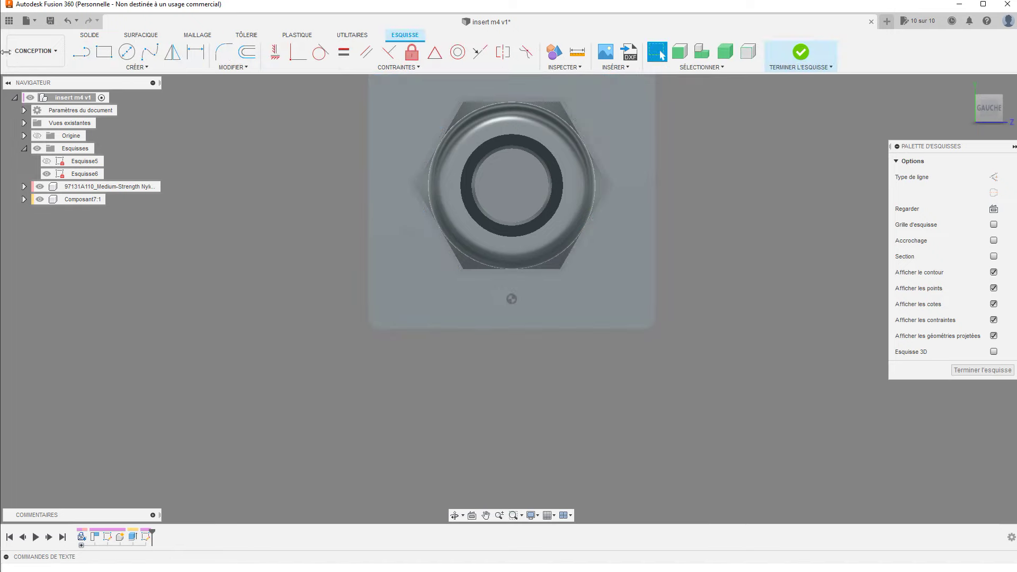
{"action": "left_click", "coordinate": [137, 67]}
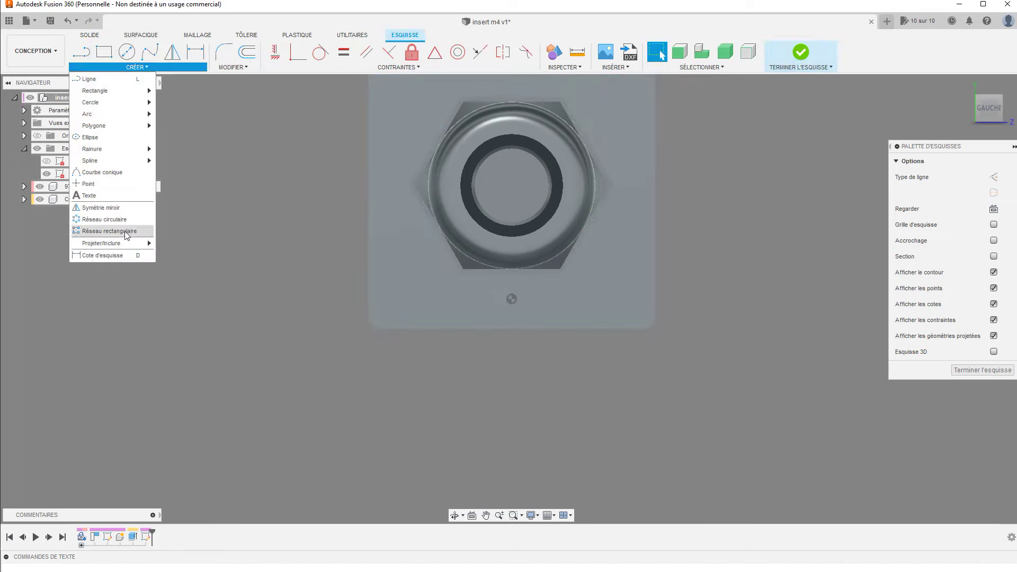
{"action": "left_click", "coordinate": [174, 258]}
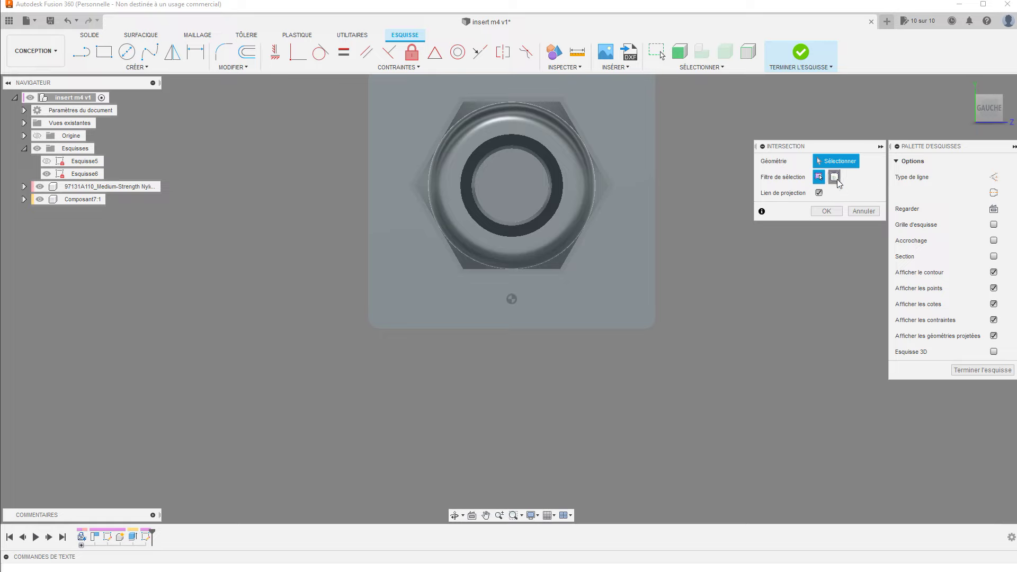
Intersect the block's front face into the new sketch
{"action": "left_click", "coordinate": [837, 180]}
{"action": "left_click", "coordinate": [819, 178]}
{"action": "left_click", "coordinate": [397, 269]}
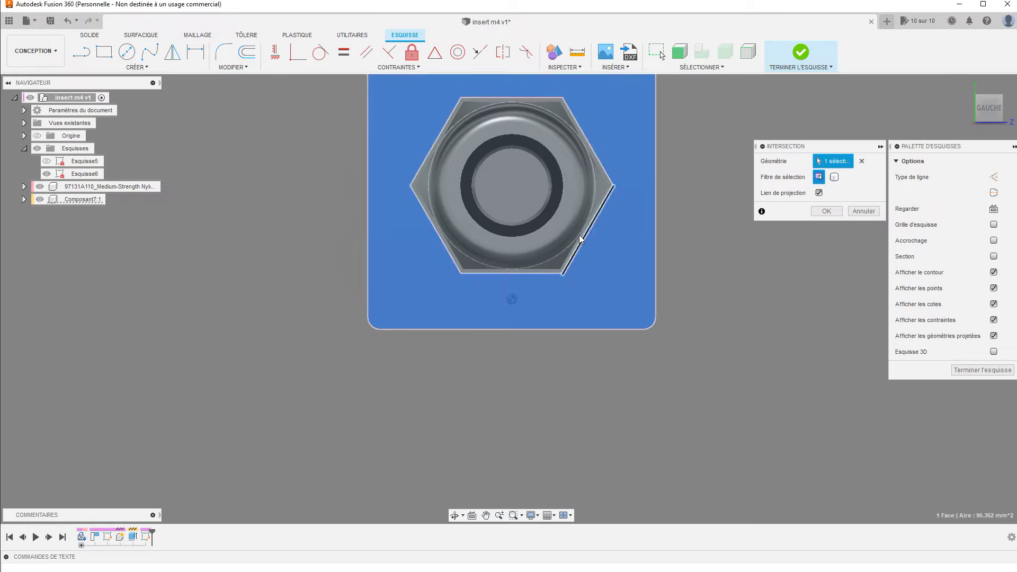
{"action": "left_click", "coordinate": [824, 211]}
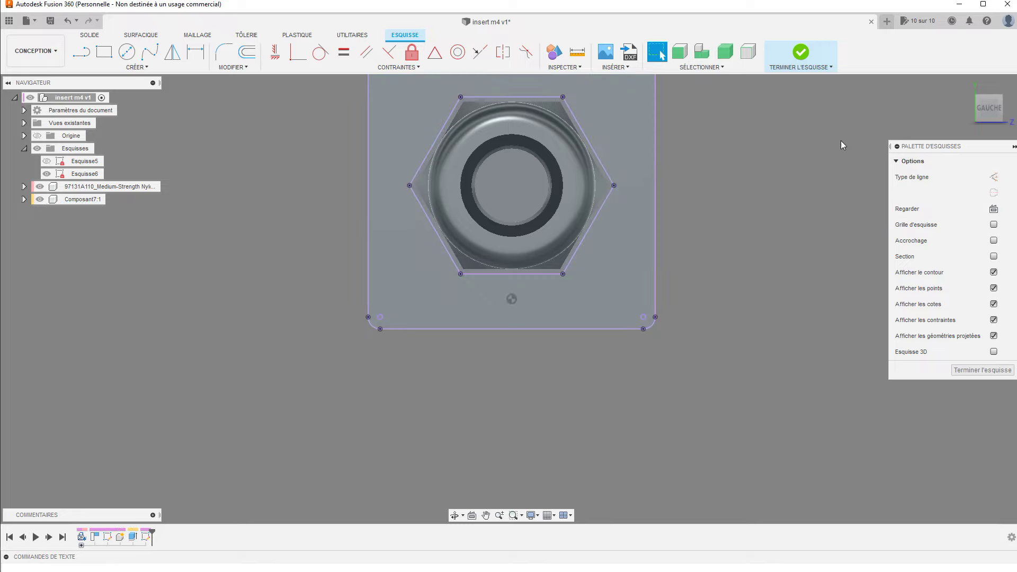
Turn the six intersected hexagon edges into construction lines and finish the sketch
{"action": "left_click", "coordinate": [425, 159]}
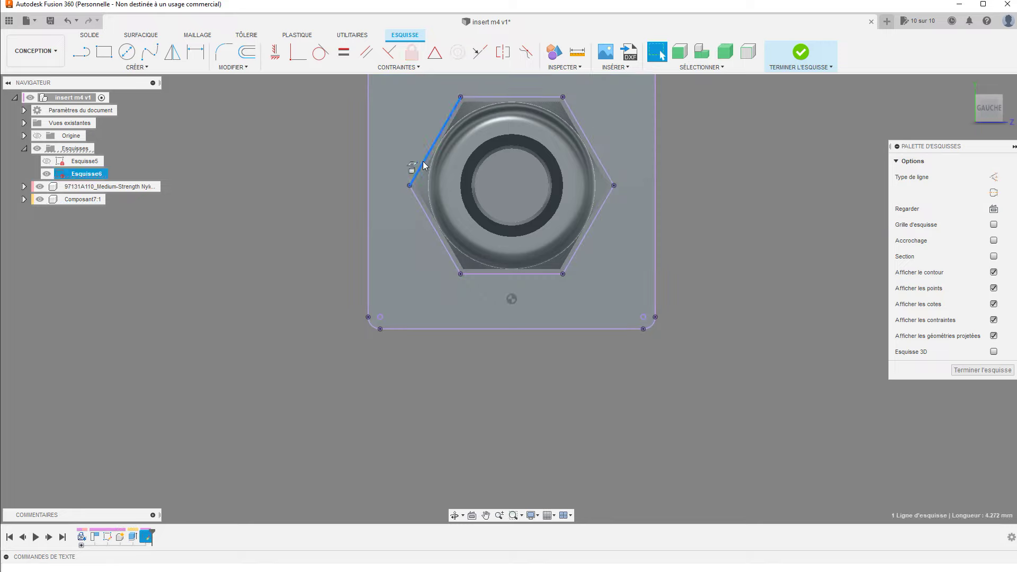
{"action": "left_click", "coordinate": [506, 96], "text": "shift"}
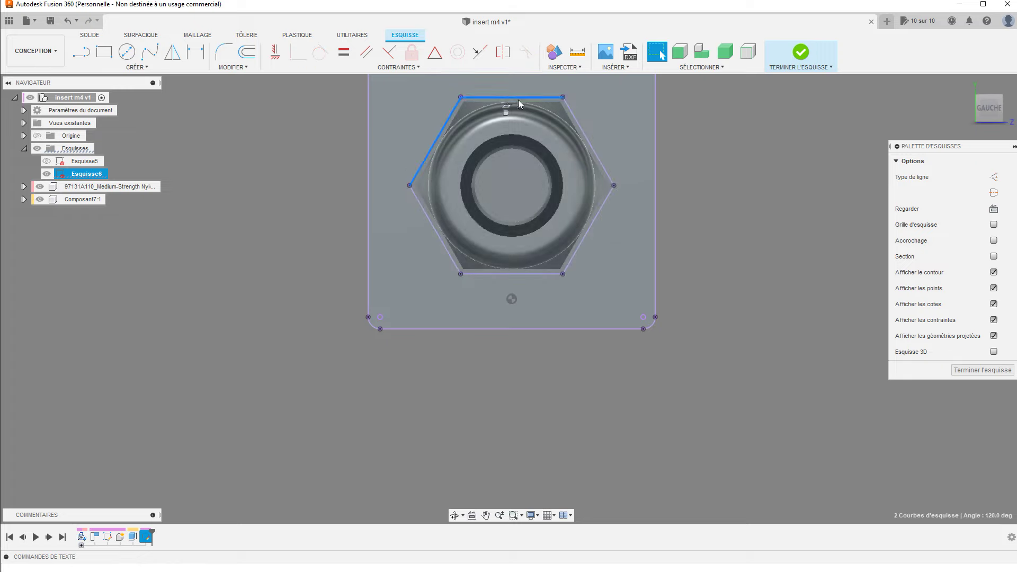
{"action": "left_click", "coordinate": [583, 134], "text": "shift"}
{"action": "left_click", "coordinate": [598, 215], "text": "shift"}
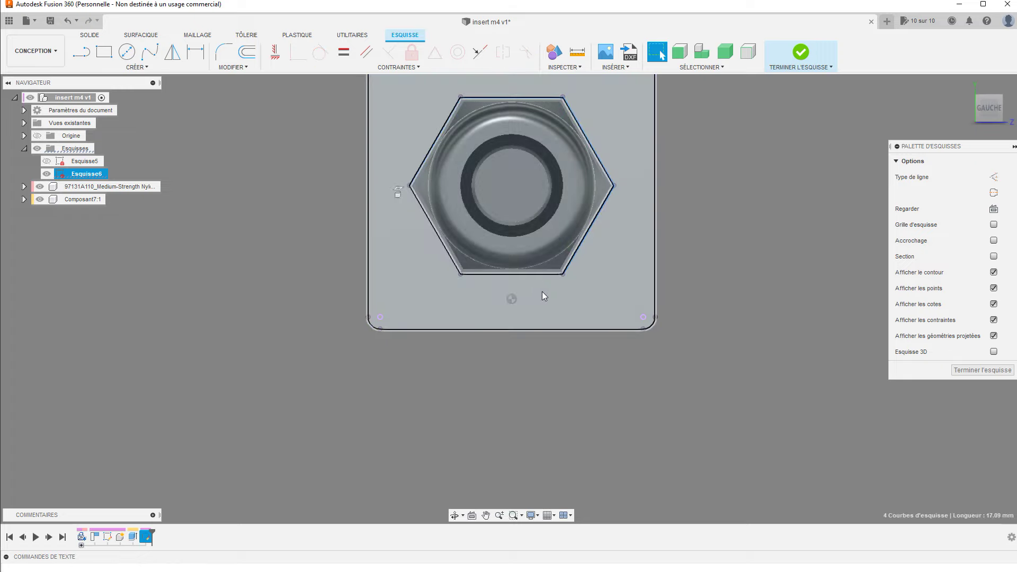
{"action": "left_click", "coordinate": [532, 275], "text": "shift"}
{"action": "left_click", "coordinate": [438, 236], "text": "shift"}
{"action": "left_click", "coordinate": [993, 177]}
{"action": "left_click", "coordinate": [969, 371]}
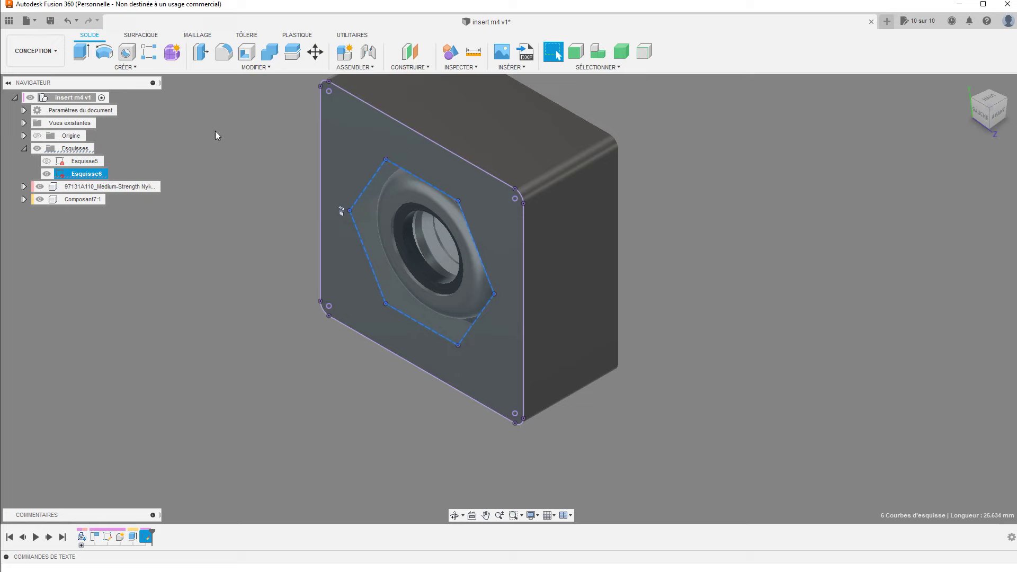
{"action": "left_click", "coordinate": [345, 149]}
{"action": "left_click", "coordinate": [80, 51]}
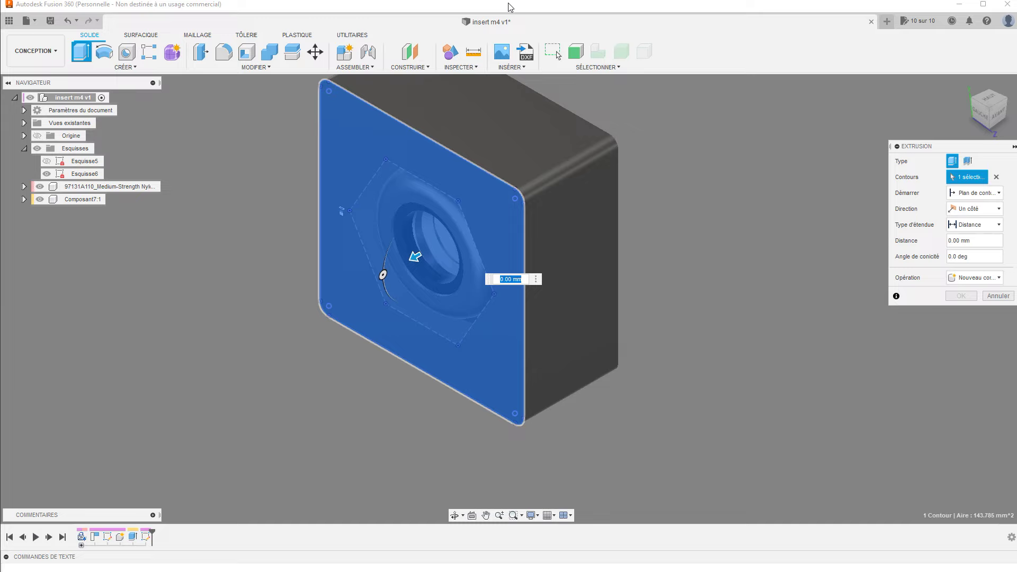
Extrude the plate profile 1 mm with the Joindre operation onto the block
{"action": "type", "text": "1"}
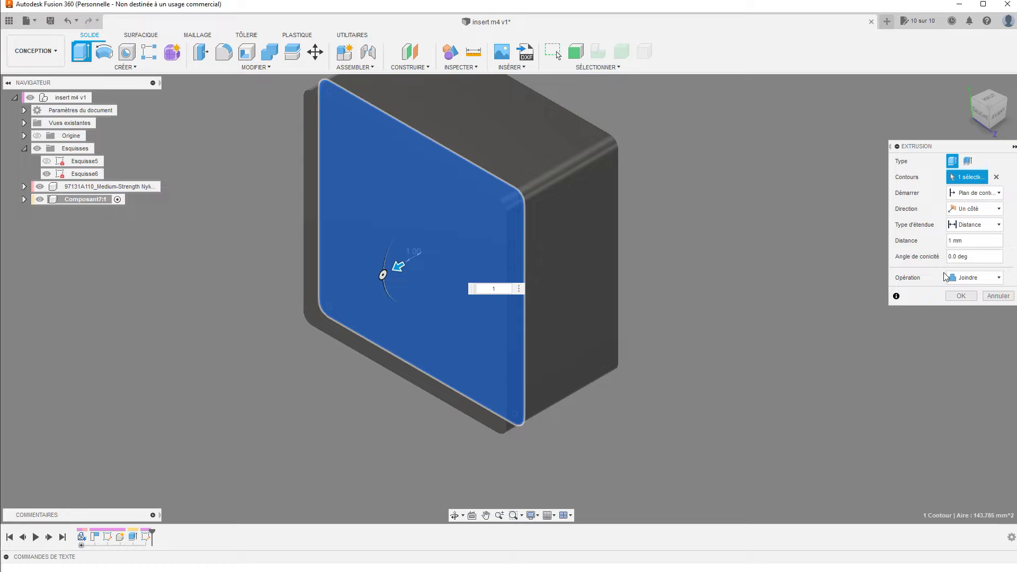
{"action": "left_click", "coordinate": [956, 295]}
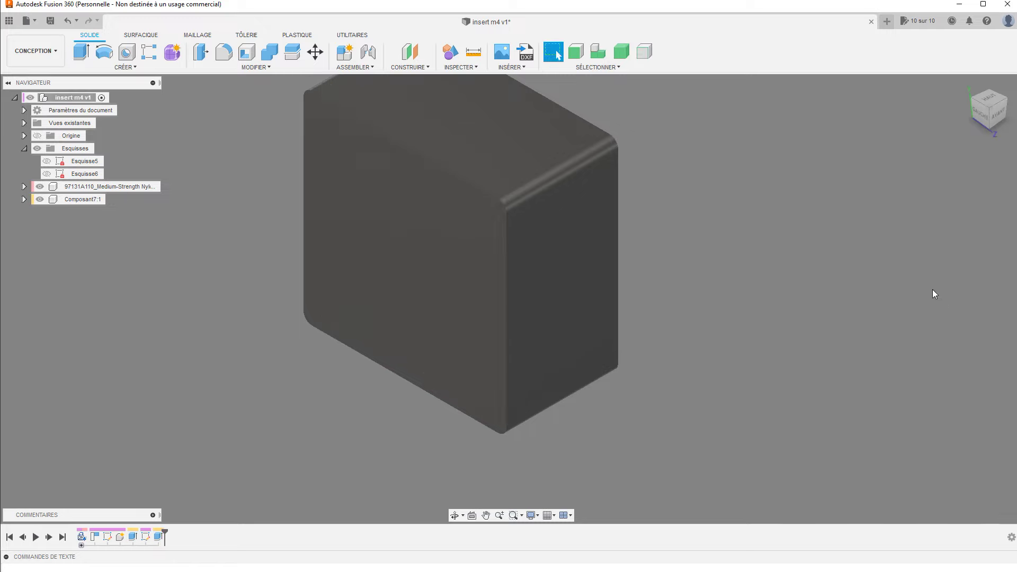
{"action": "mouse_move", "coordinate": [989, 109]}
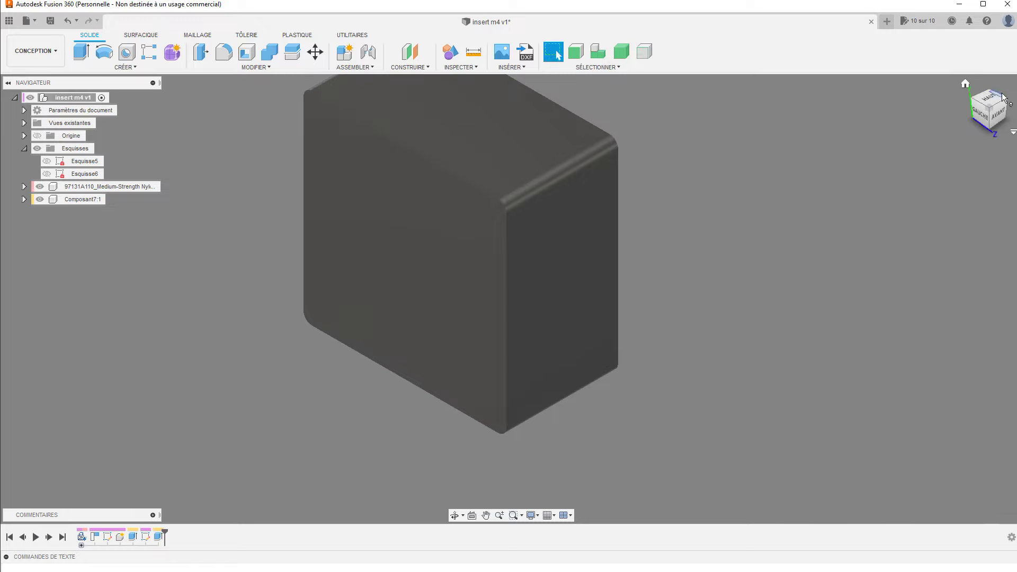
Hide the 97131A110 locknut and orbit the view to face the insert's hexagonal pocket
{"action": "mouse_move", "coordinate": [1006, 100]}
{"action": "left_mouse_down"}
{"action": "mouse_move", "coordinate": [814, 167]}
{"action": "mouse_move", "coordinate": [688, 169]}
{"action": "mouse_move", "coordinate": [762, 115]}
{"action": "left_mouse_up"}
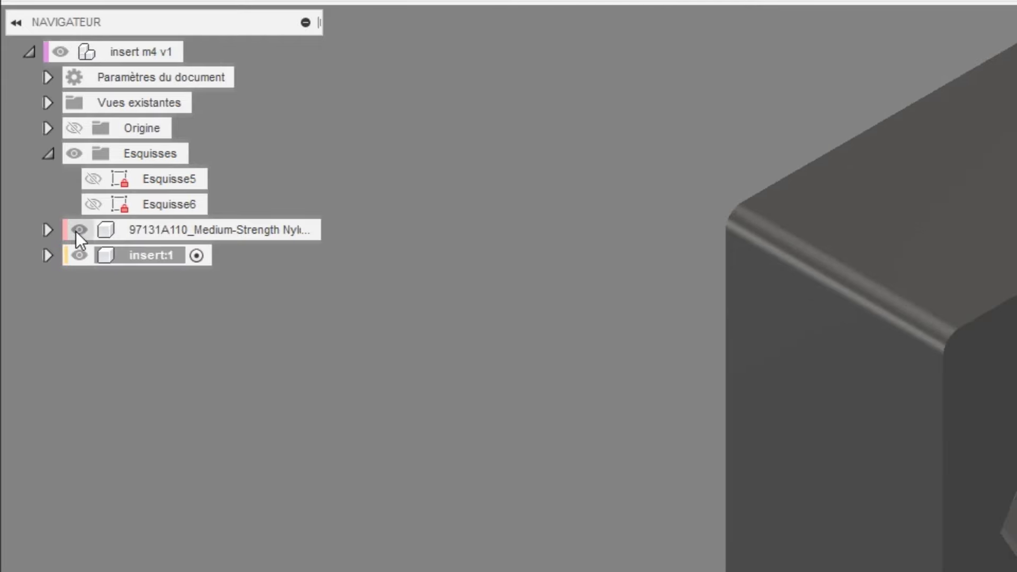
{"action": "left_click", "coordinate": [75, 232]}
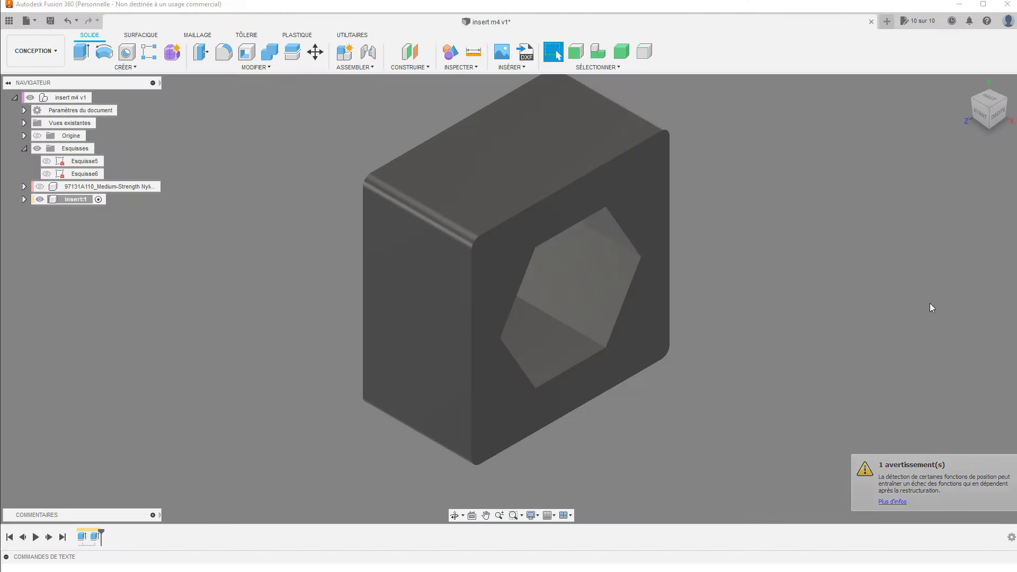
{"action": "middle_click_drag", "start_coordinate": [733, 469], "coordinate": [717, 447]}
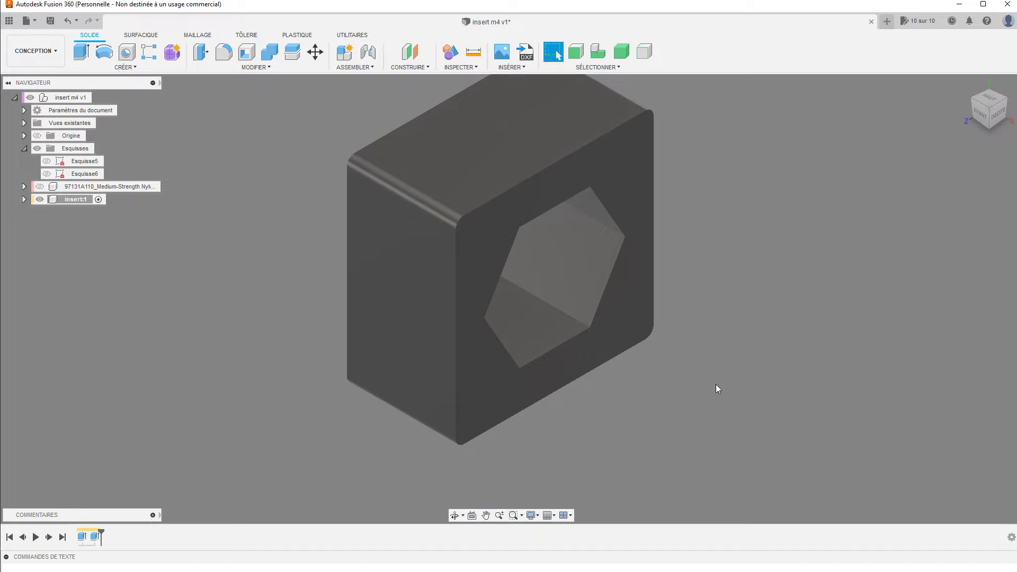
{"action": "mouse_move", "coordinate": [716, 388]}
{"action": "middle_mouse_down", "text": "shift"}
{"action": "mouse_move", "coordinate": [699, 368]}
{"action": "mouse_move", "coordinate": [634, 345]}
{"action": "mouse_move", "coordinate": [676, 345]}
{"action": "mouse_move", "coordinate": [711, 360]}
{"action": "middle_mouse_up", "text": "shift"}
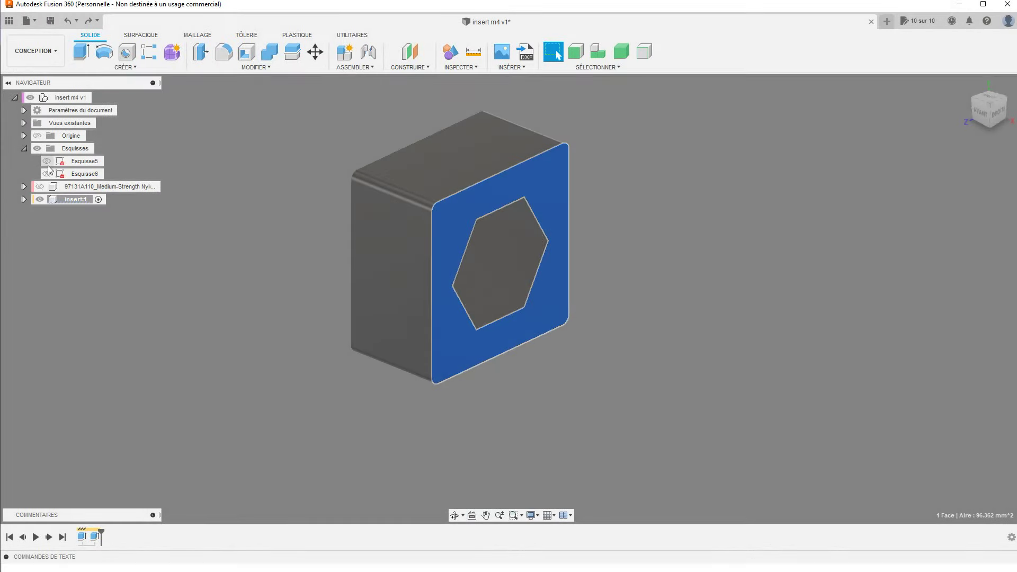
Show Esquisse5 and extrude the bolt-hole ring and inner disk profiles, excluding the hexagon
{"action": "left_click", "coordinate": [47, 163]}
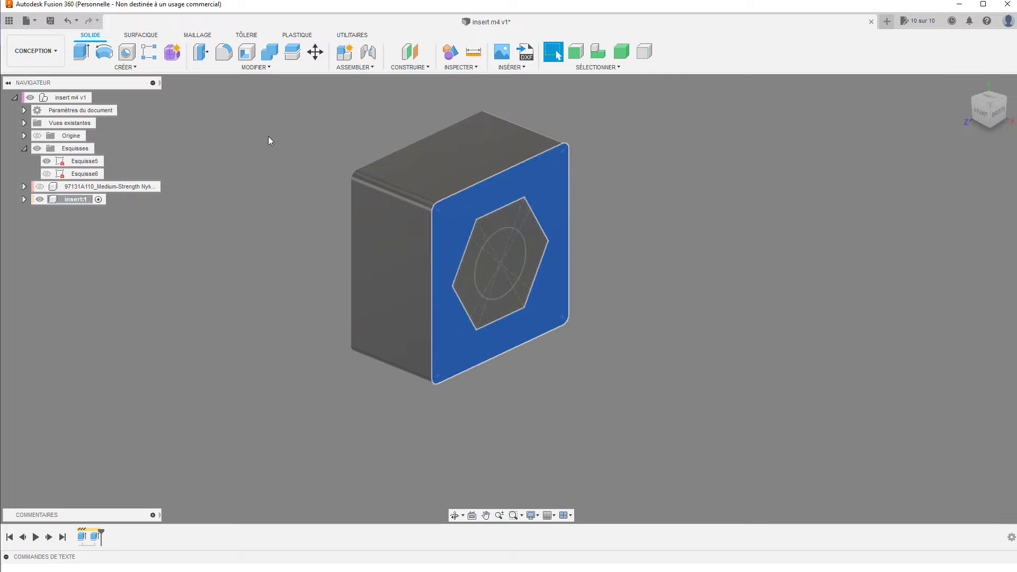
{"action": "left_click", "coordinate": [81, 52]}
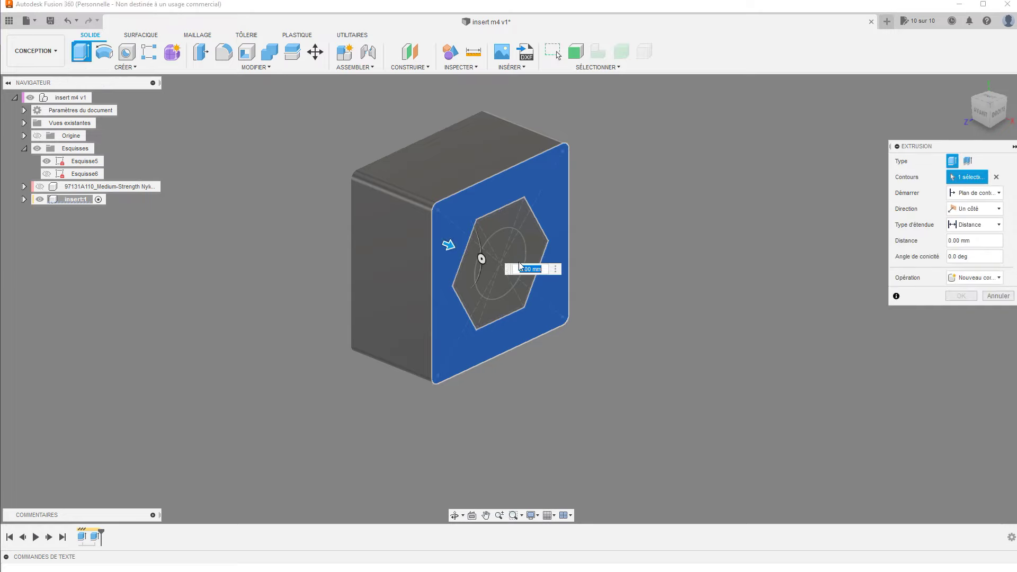
{"action": "left_click", "coordinate": [996, 177]}
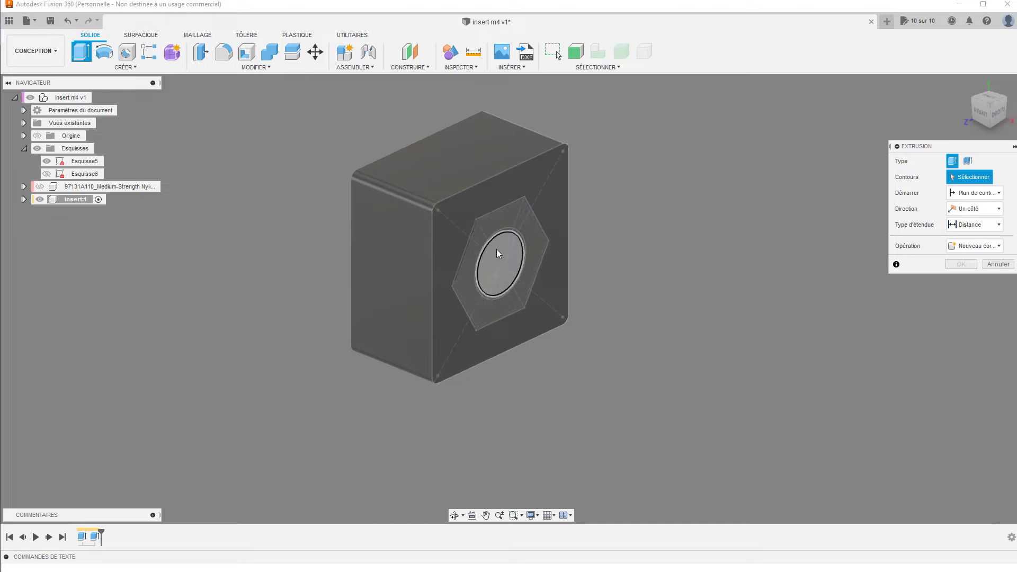
{"action": "scroll", "coordinate": [487, 246], "scroll_direction": "up", "scroll_amount": 2}
{"action": "scroll", "coordinate": [491, 243], "scroll_direction": "up", "scroll_amount": 4}
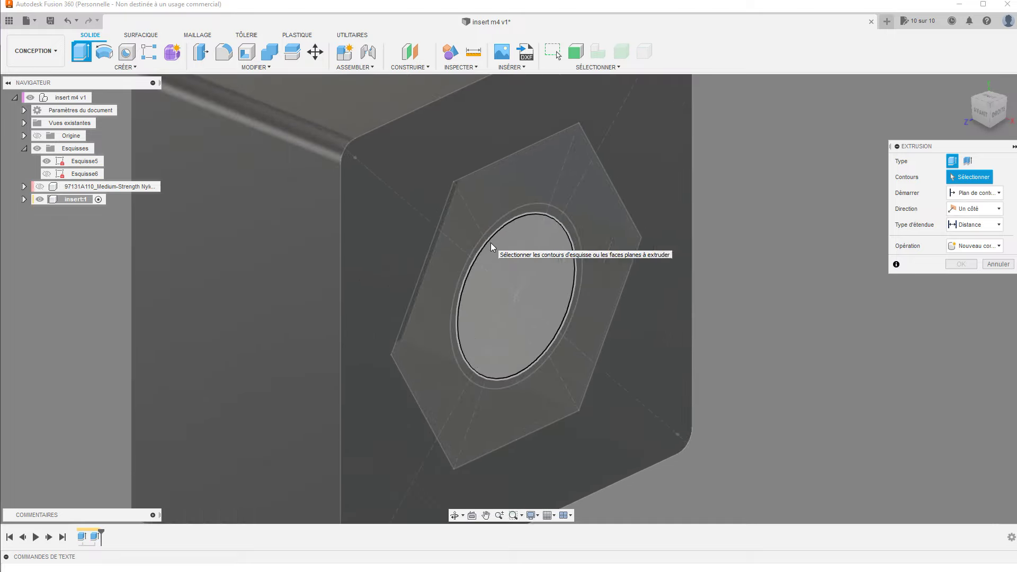
{"action": "left_click", "coordinate": [502, 223]}
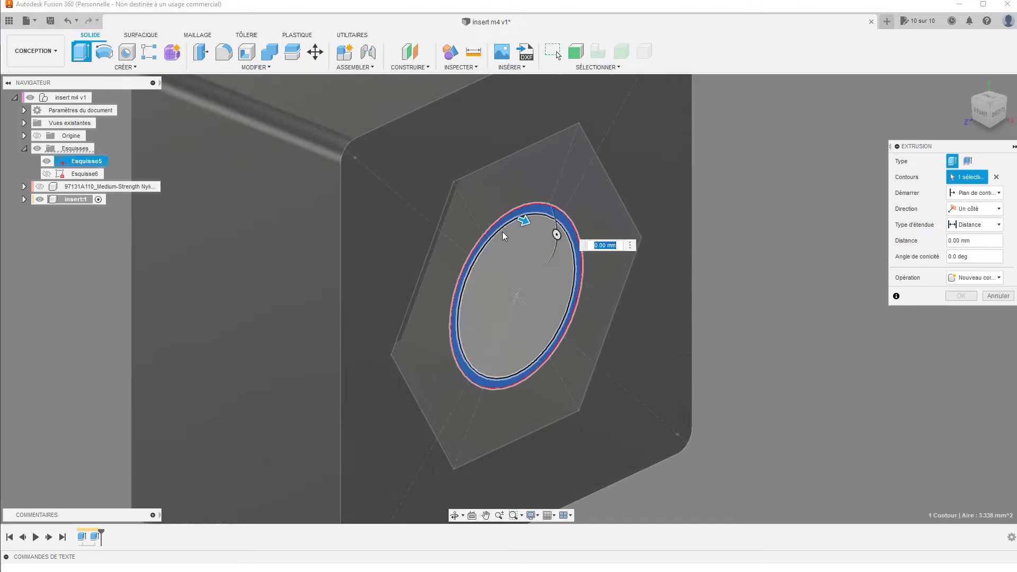
{"action": "left_click", "coordinate": [503, 243]}
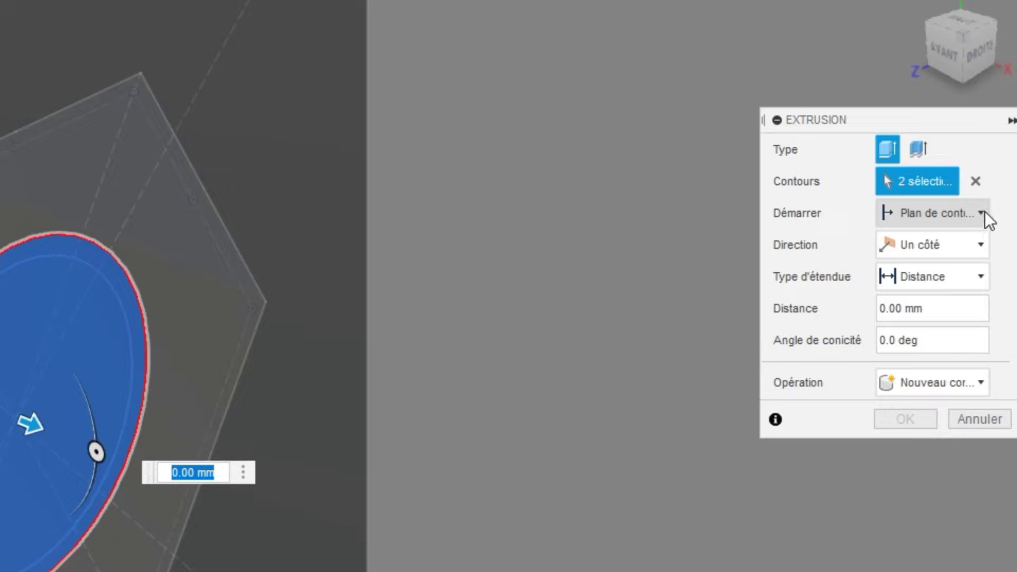
Cut the bolt hole 'Vers l'objet' up to the block's opposite face
{"action": "left_click", "coordinate": [980, 284]}
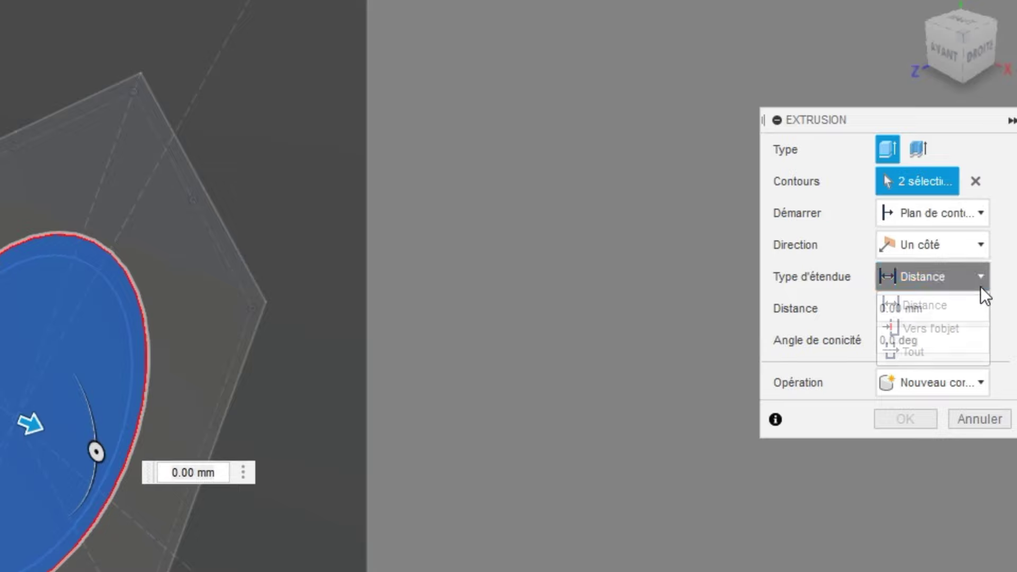
{"action": "left_click", "coordinate": [977, 332]}
{"action": "scroll", "coordinate": [260, 529], "scroll_direction": "down", "scroll_amount": 3}
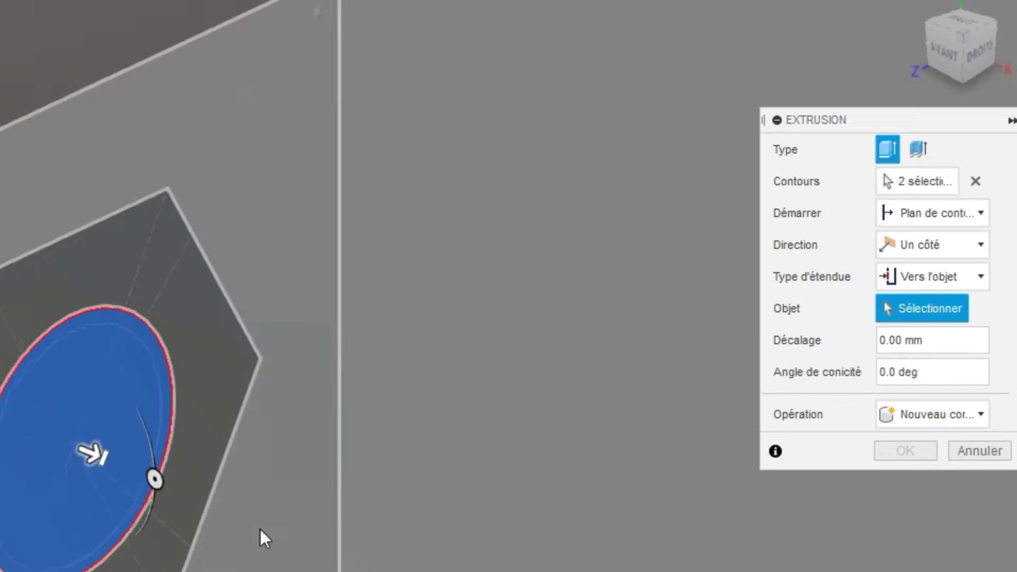
{"action": "scroll", "coordinate": [272, 539], "scroll_direction": "down", "scroll_amount": 2}
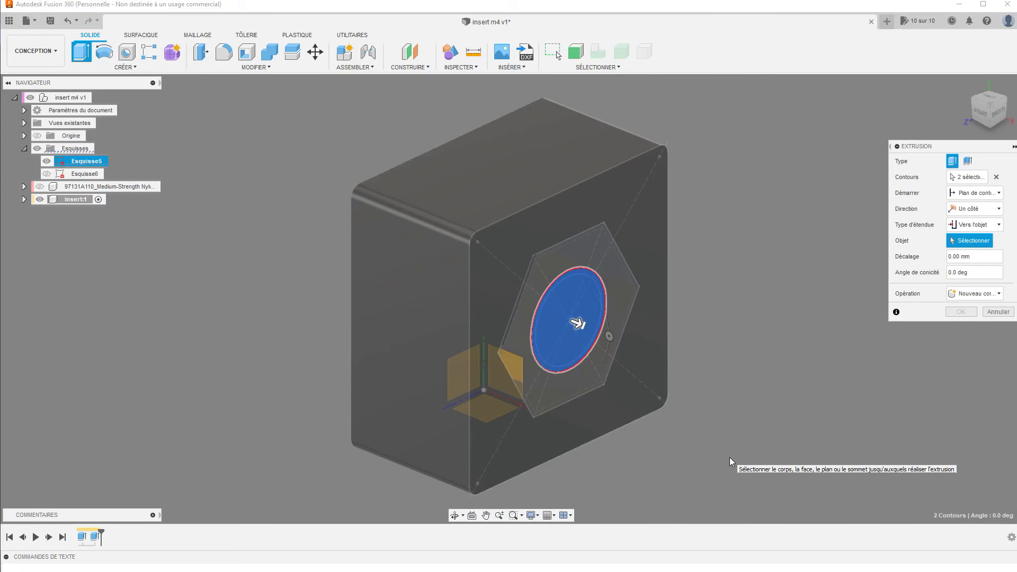
{"action": "middle_click_drag", "start_coordinate": [729, 456], "coordinate": [803, 450], "text": "shift"}
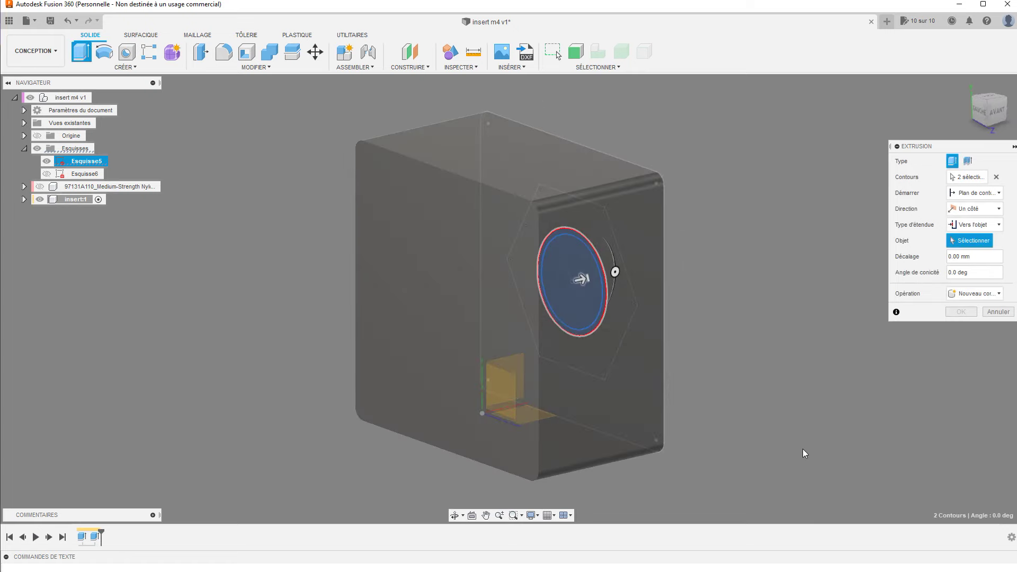
{"action": "left_click", "coordinate": [510, 330]}
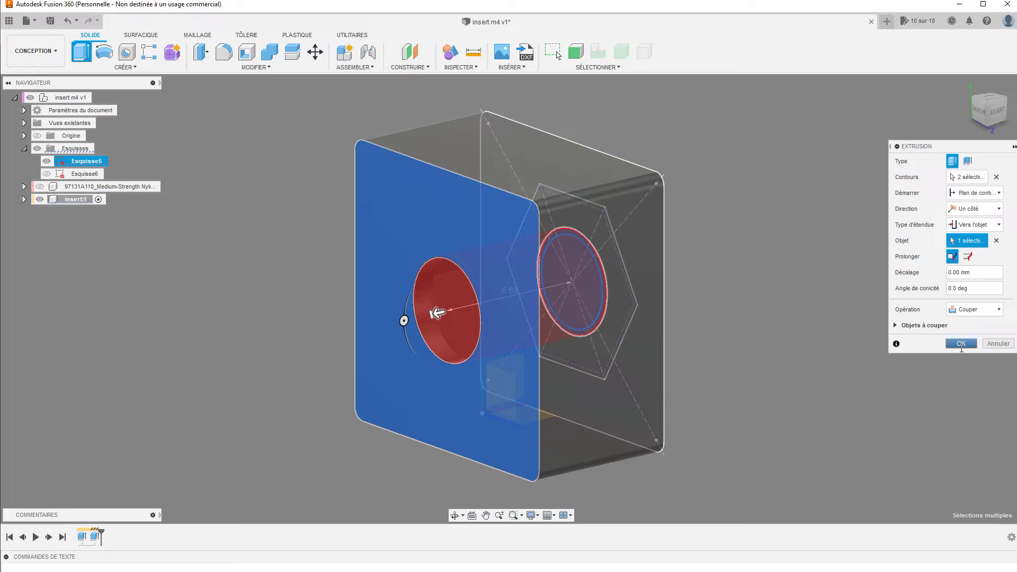
{"action": "left_click", "coordinate": [961, 343]}
{"action": "scroll", "coordinate": [886, 345], "scroll_direction": "down", "scroll_amount": 2}
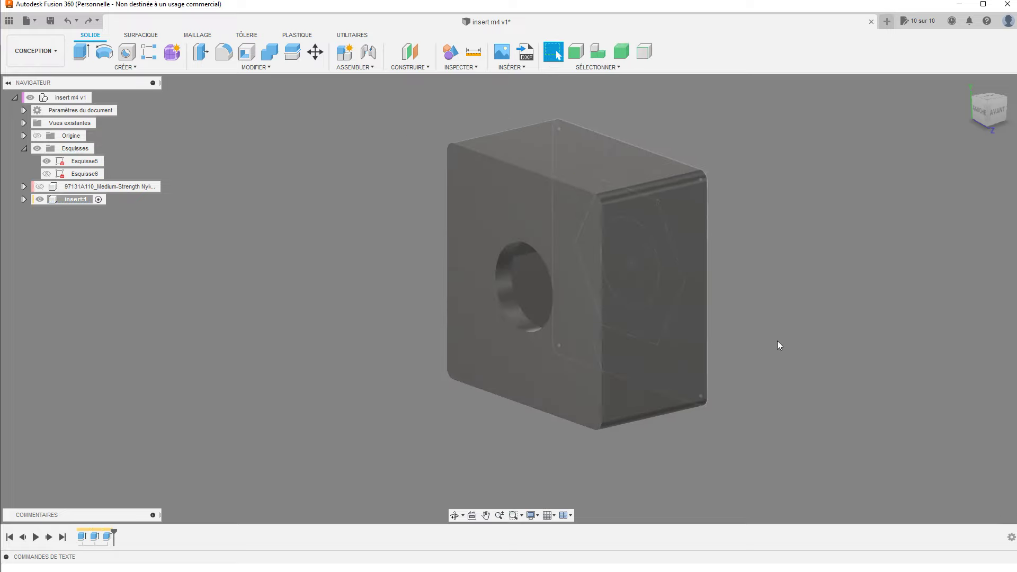
{"action": "mouse_move", "coordinate": [777, 342]}
{"action": "middle_mouse_down", "text": "shift"}
{"action": "mouse_move", "coordinate": [870, 315]}
{"action": "mouse_move", "coordinate": [996, 326]}
{"action": "mouse_move", "coordinate": [975, 335]}
{"action": "middle_mouse_up", "text": "shift"}
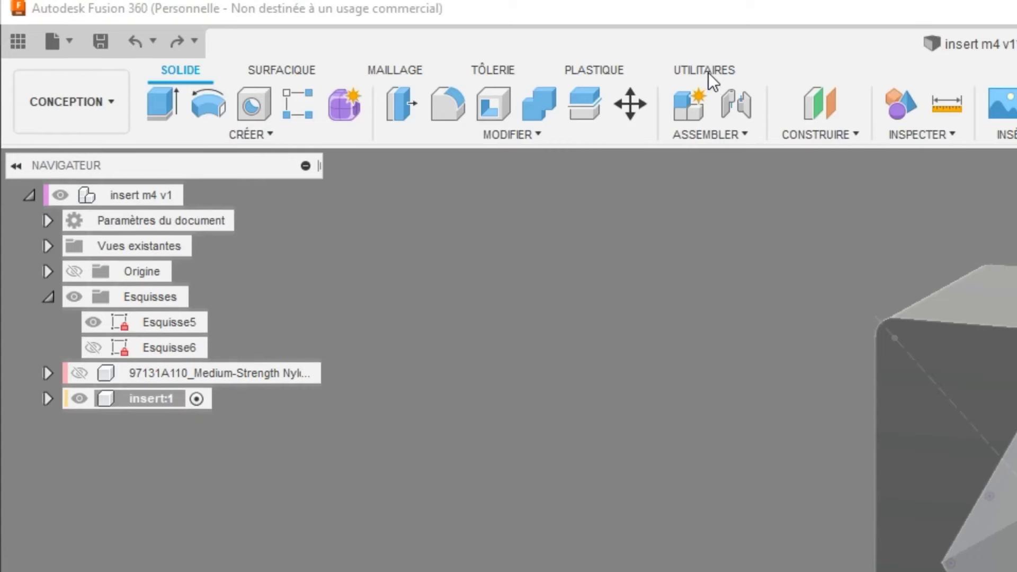
Export the insert body via Impression 3D as INSERT ECROU 4MM - 1.stl, overwriting the existing file
{"action": "left_click", "coordinate": [354, 35]}
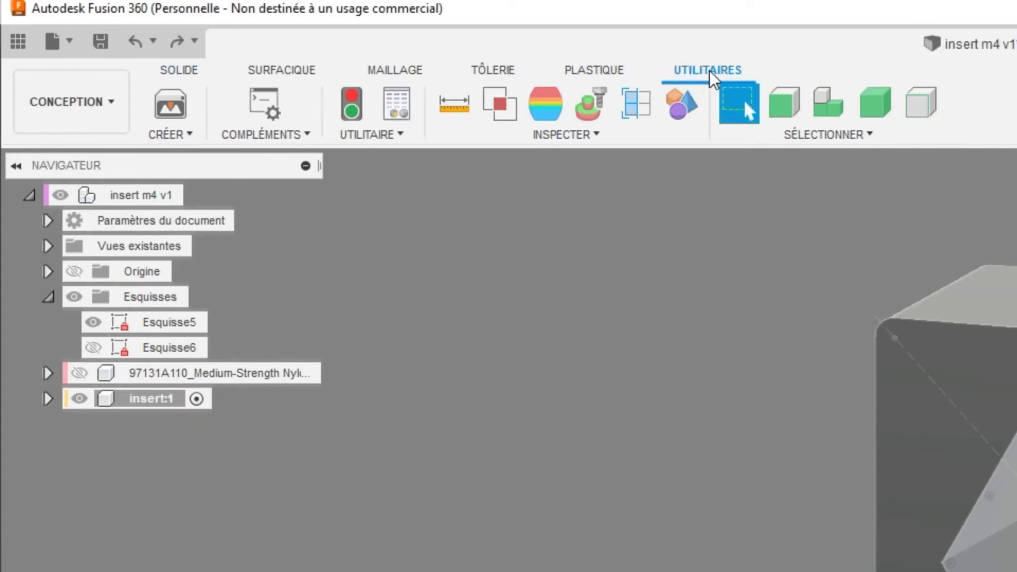
{"action": "left_click", "coordinate": [175, 111]}
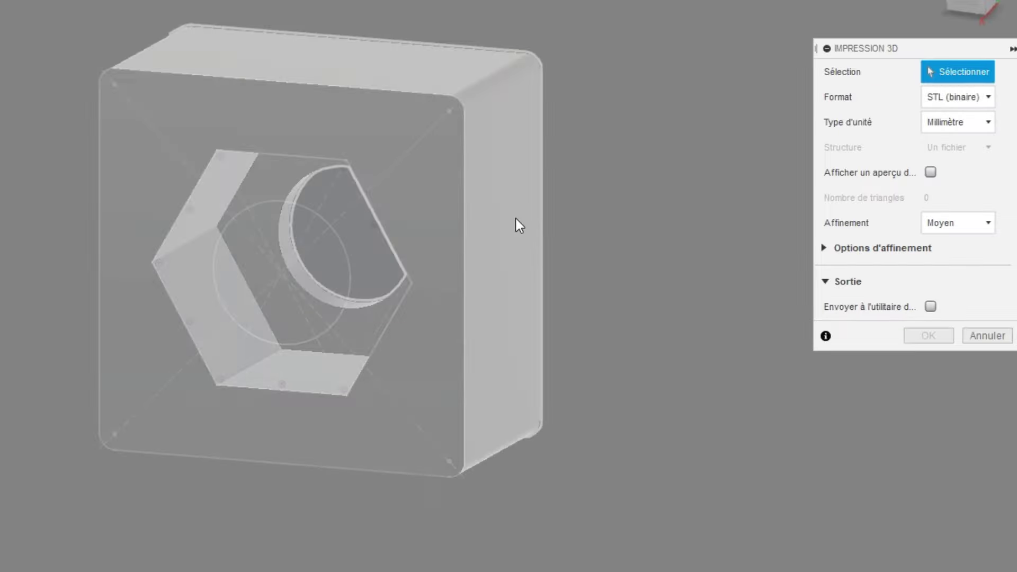
{"action": "left_click", "coordinate": [516, 218]}
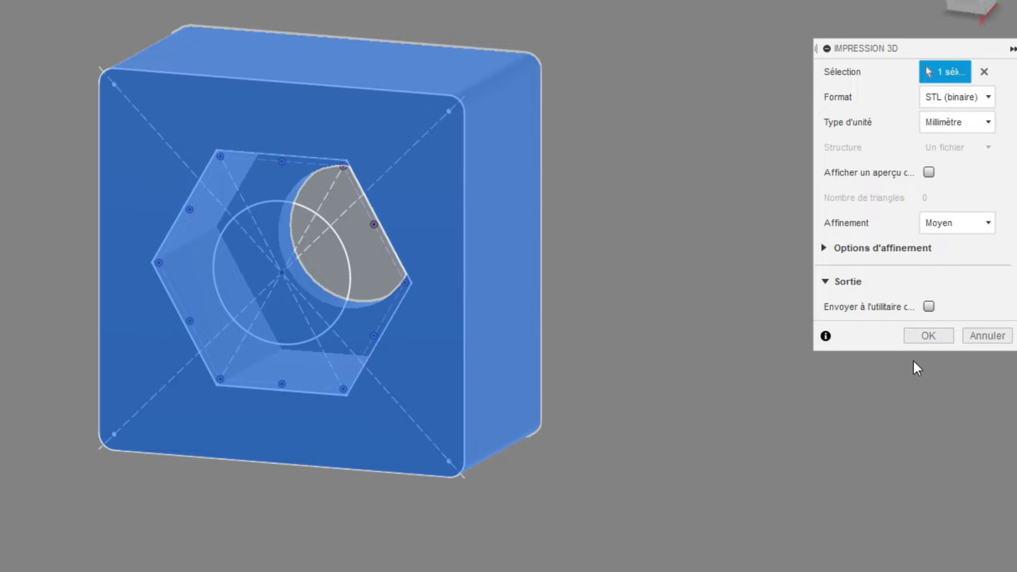
{"action": "left_click", "coordinate": [937, 342]}
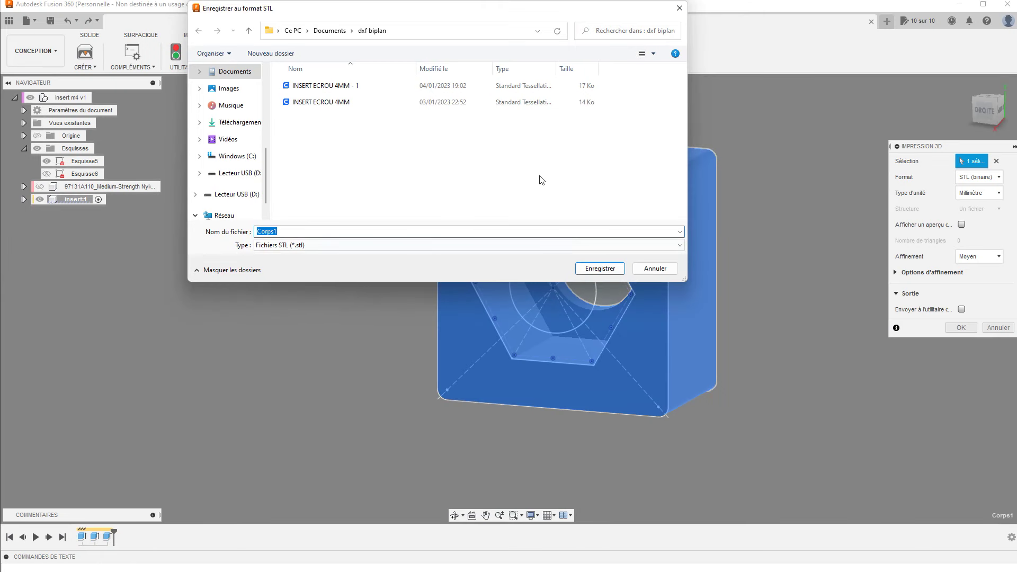
{"action": "left_click", "coordinate": [352, 92]}
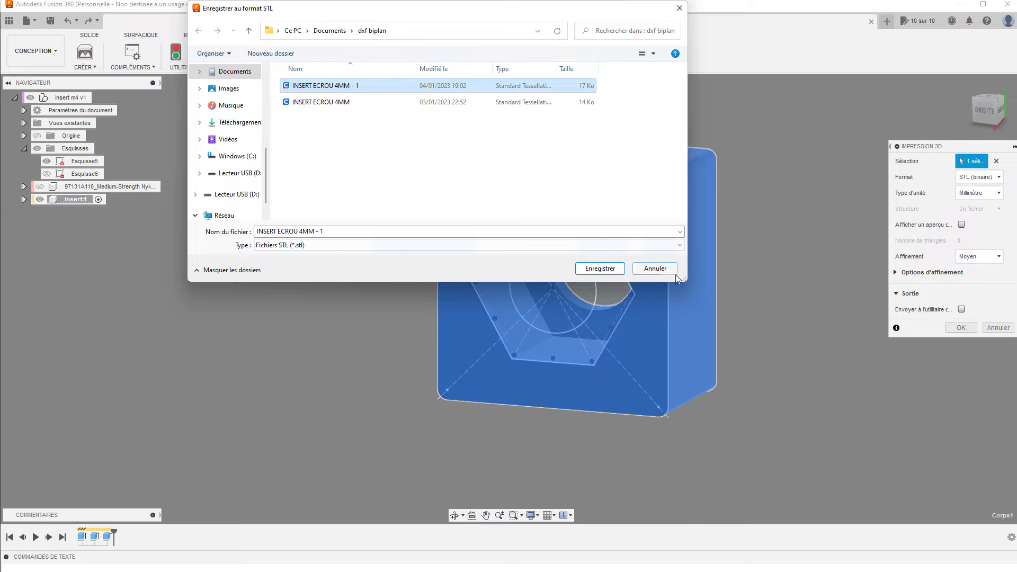
{"action": "left_click", "coordinate": [600, 269]}
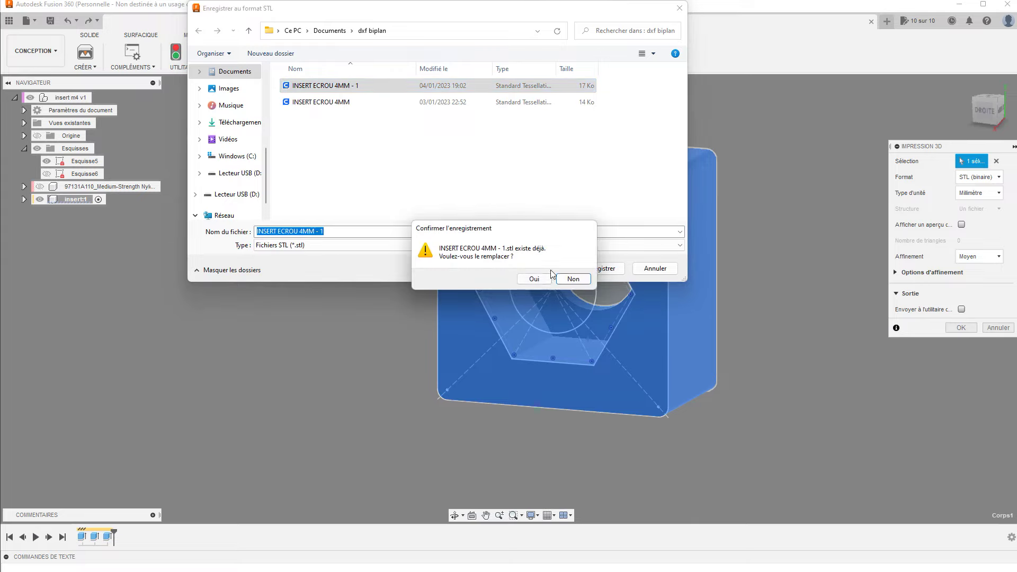
{"action": "left_click", "coordinate": [534, 279]}
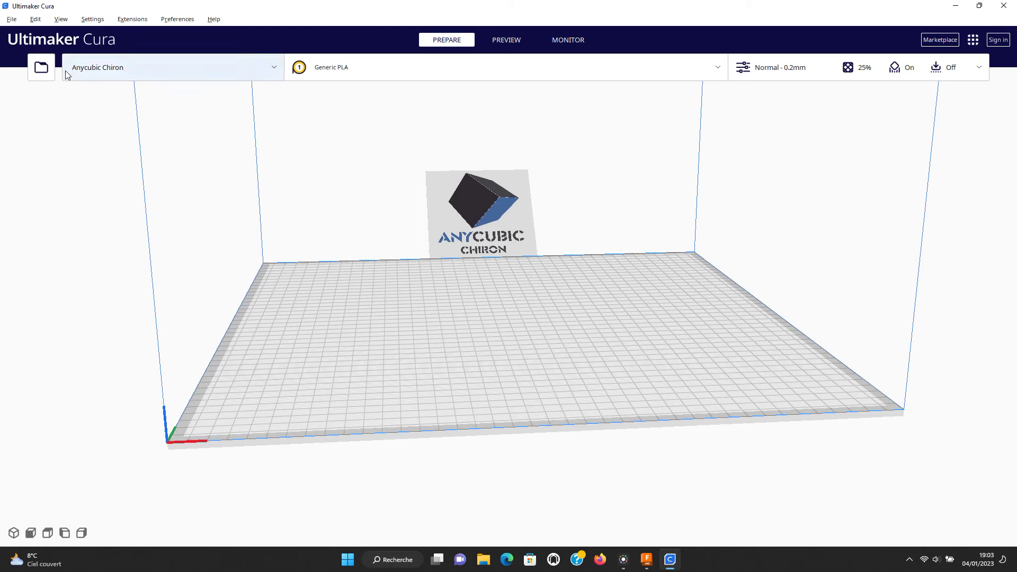
{"action": "left_click", "coordinate": [38, 66]}
Load INSERT ECROU 4MM - 1.stl into Cura and lay it flat on its square face
{"action": "left_click", "coordinate": [142, 97]}
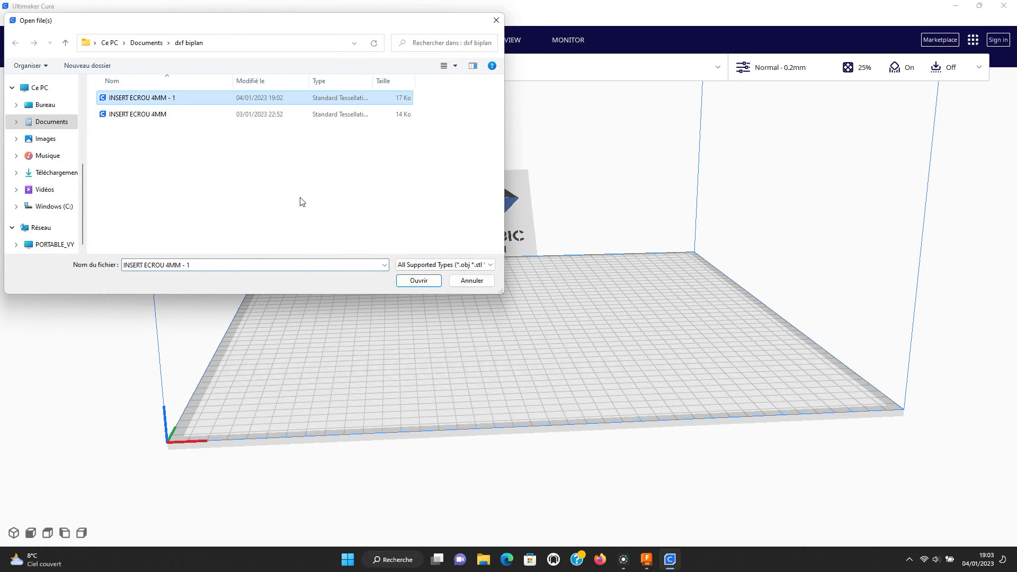
{"action": "left_click", "coordinate": [416, 281]}
{"action": "scroll", "coordinate": [540, 311], "scroll_direction": "up", "scroll_amount": 5}
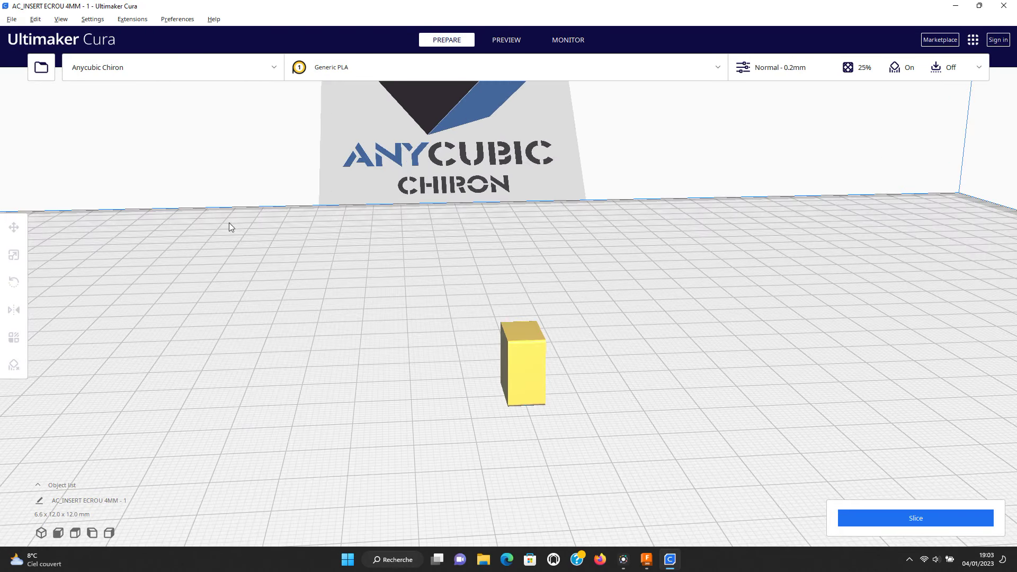
{"action": "left_click", "coordinate": [529, 350]}
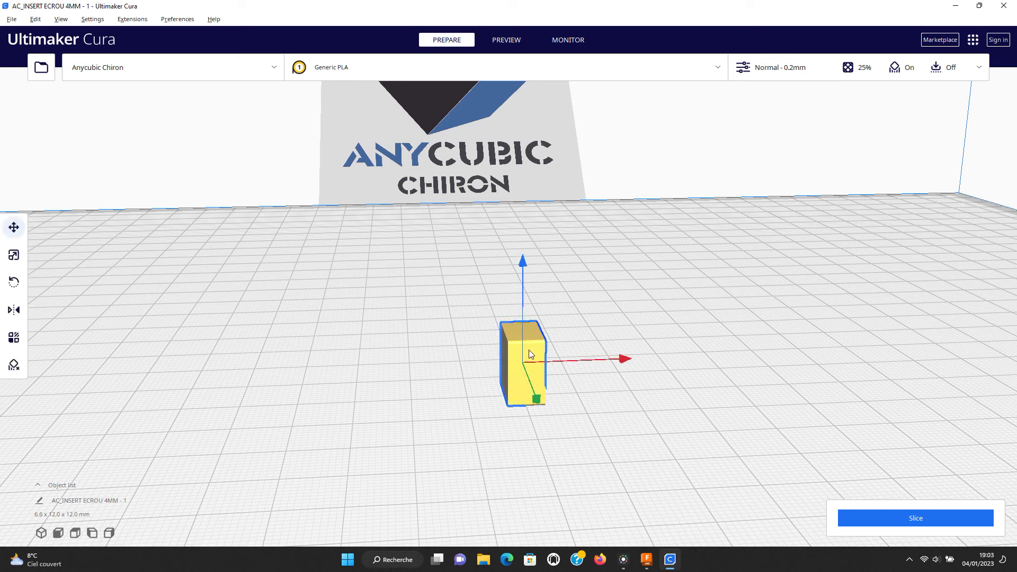
{"action": "left_click", "coordinate": [15, 283]}
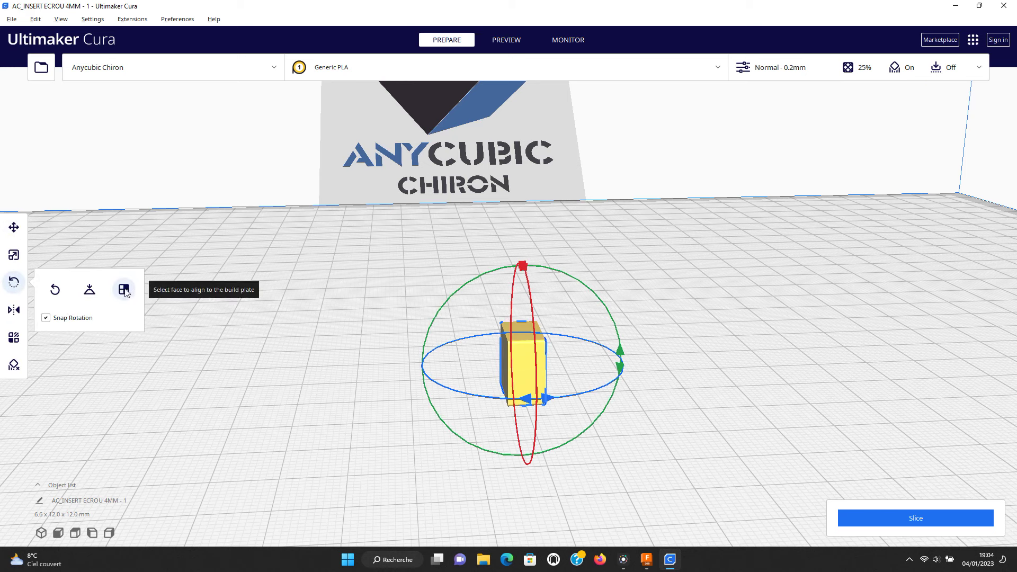
{"action": "left_click", "coordinate": [124, 290]}
{"action": "scroll", "coordinate": [530, 408], "scroll_direction": "up", "scroll_amount": 3}
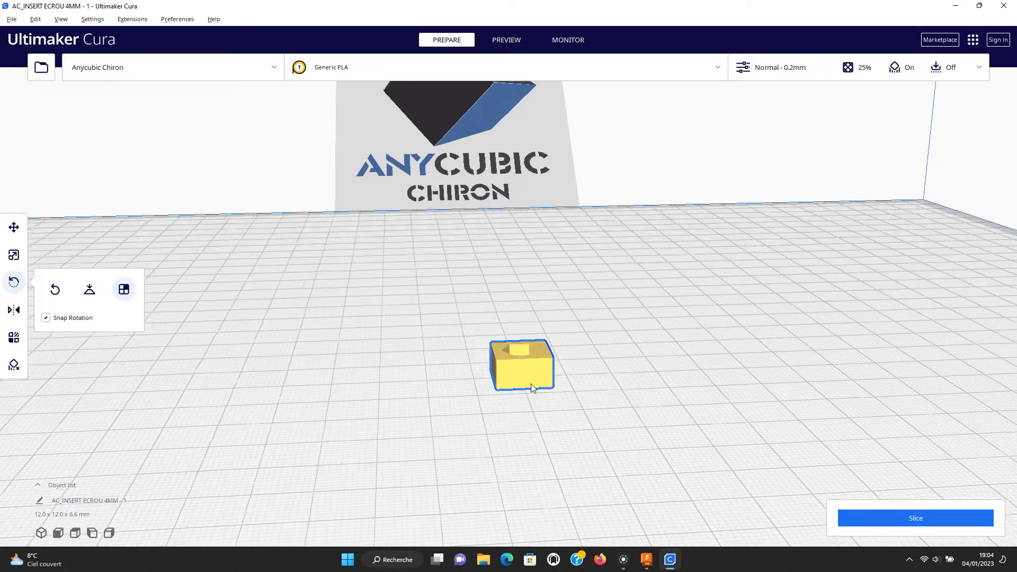
{"action": "mouse_move", "coordinate": [579, 444]}
{"action": "right_mouse_down"}
{"action": "mouse_move", "coordinate": [506, 453]}
{"action": "mouse_move", "coordinate": [513, 389]}
{"action": "right_mouse_up"}
Multiply the selected insert with 3 copies, giving four inserts spanning 39.0 x 25.5 mm
{"action": "right_click", "coordinate": [518, 369]}
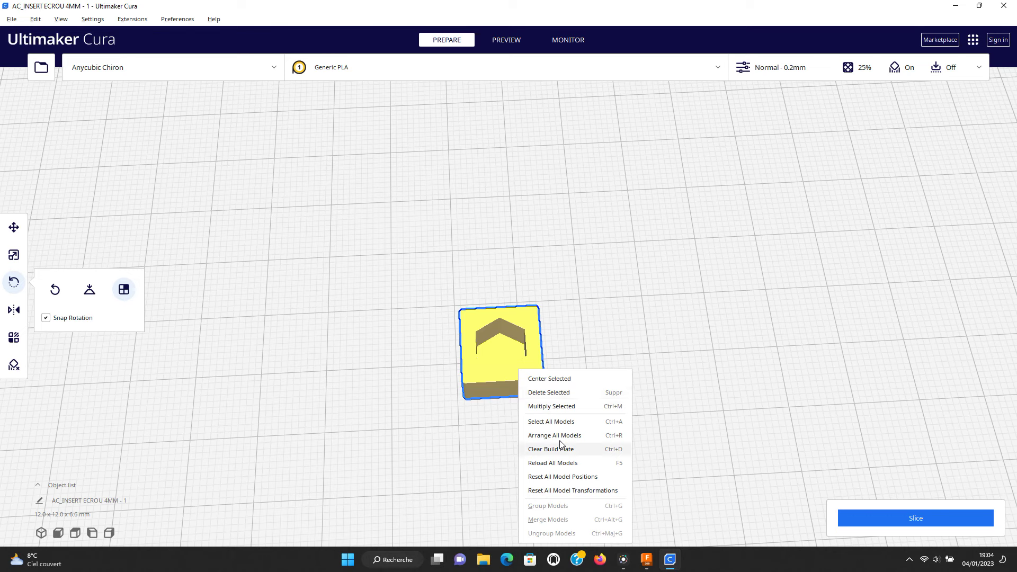
{"action": "left_click", "coordinate": [560, 407]}
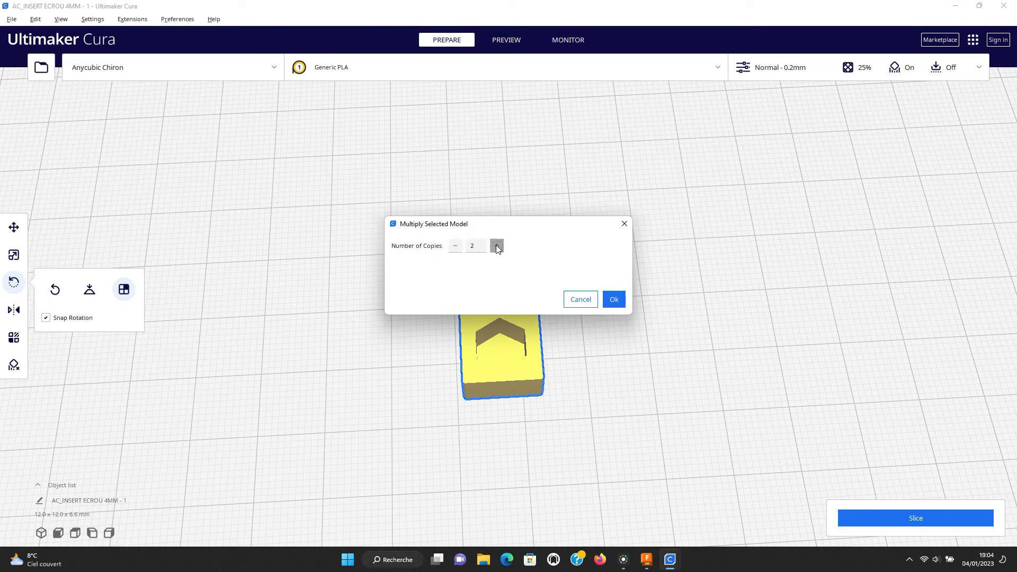
{"action": "left_click", "coordinate": [612, 305]}
{"action": "scroll", "coordinate": [780, 367], "scroll_direction": "down", "scroll_amount": 2}
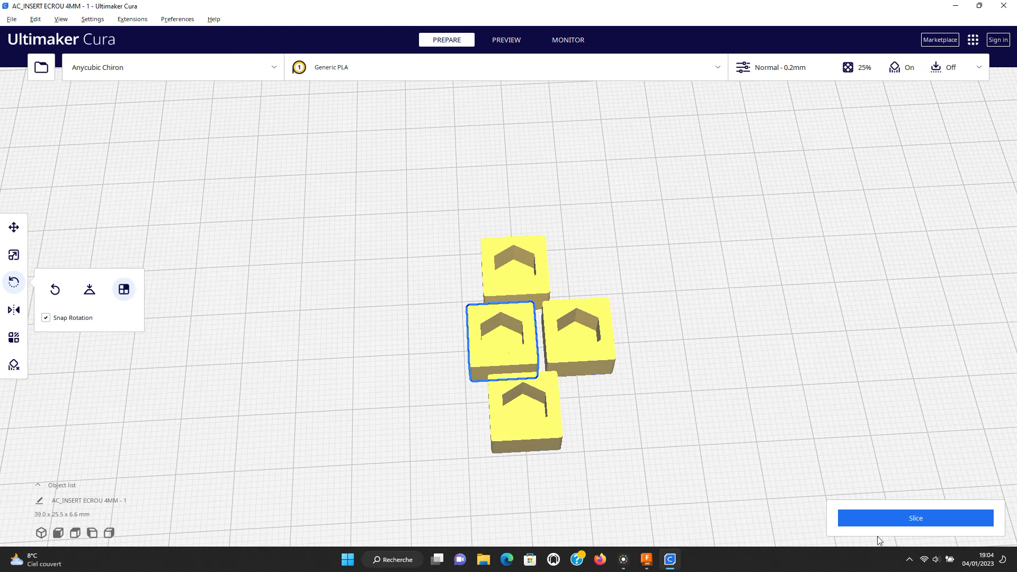